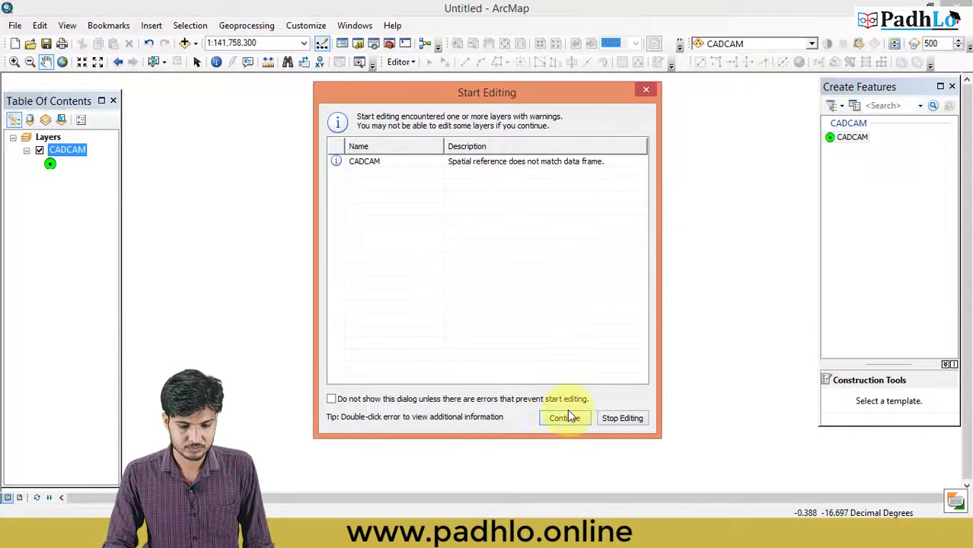
Step: Continue into the CADCAM edit session despite the spatial reference warning and browse to the D: drive for data to add
left_click(565, 417)
left_click(187, 43)
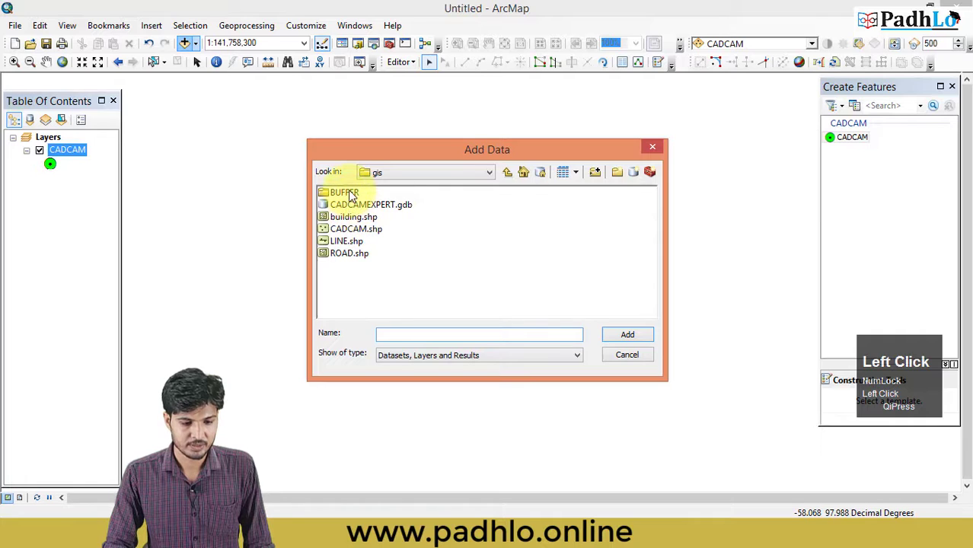
left_click(489, 172)
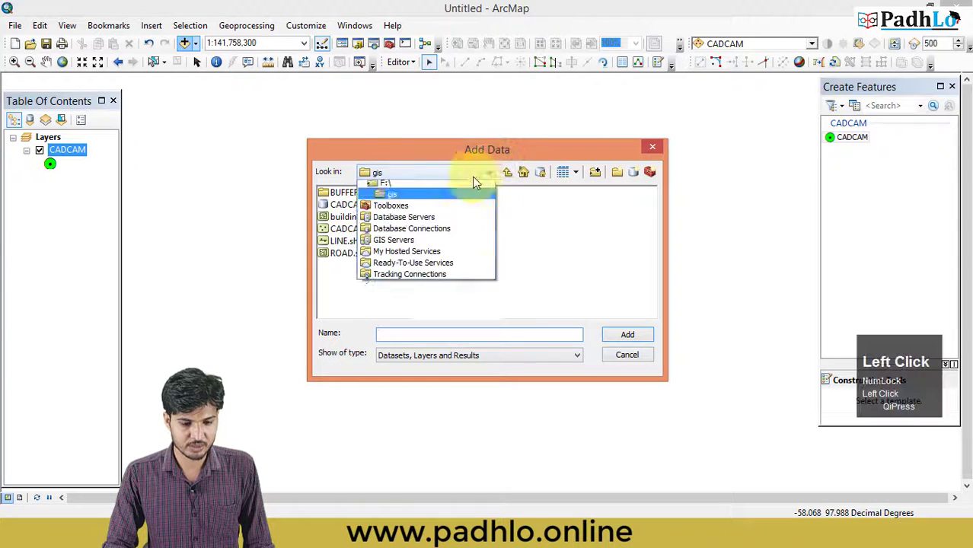
scroll(471, 176, "up", 2)
left_click(396, 211)
double_click(358, 193)
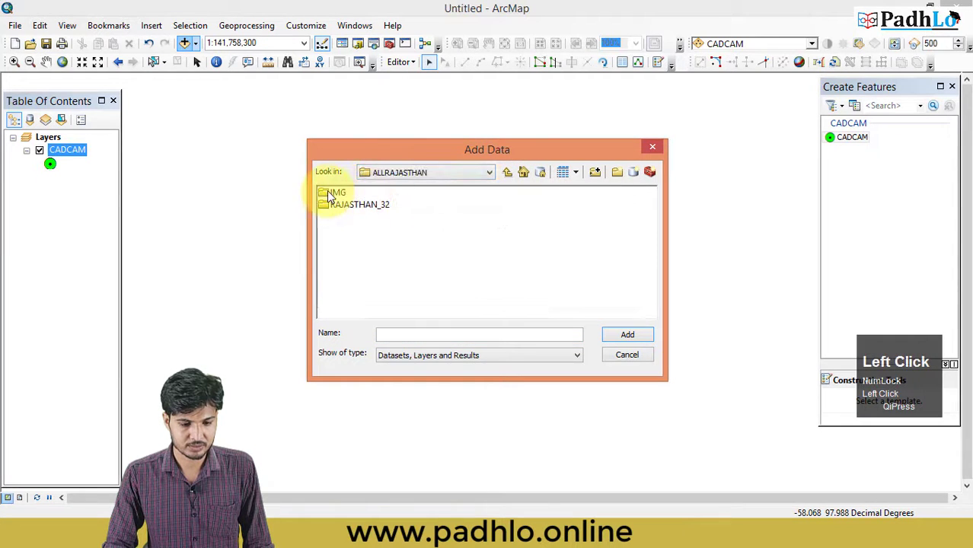
left_click(327, 193)
double_click(336, 194)
left_click(344, 195)
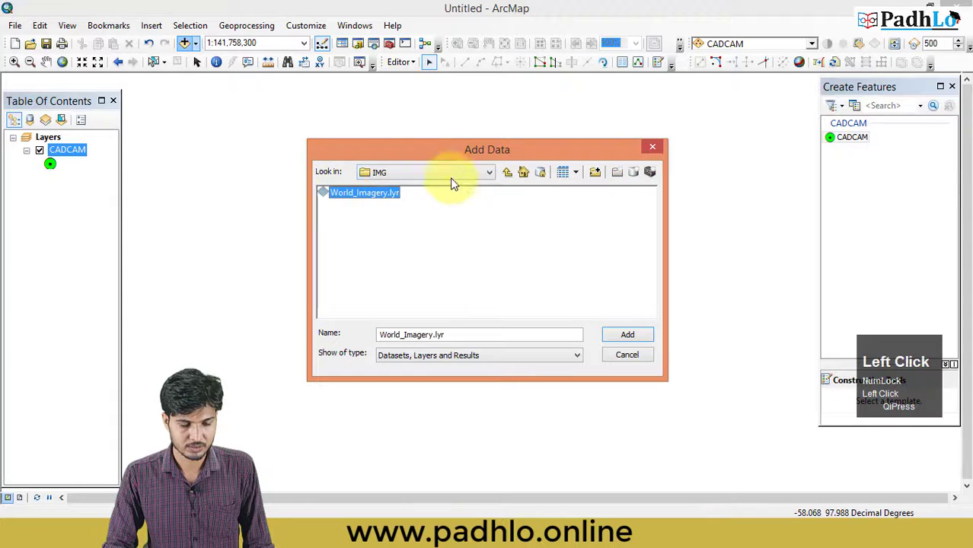
left_click(507, 172)
left_click(507, 172)
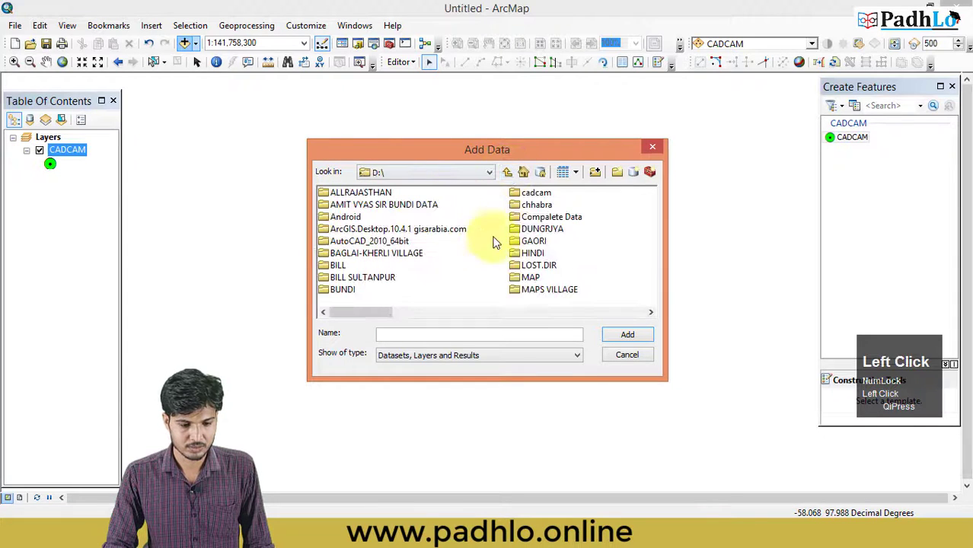
Step: Add the googleimg.tif raster from the cadcam folder to the map
double_click(536, 192)
left_click(366, 205)
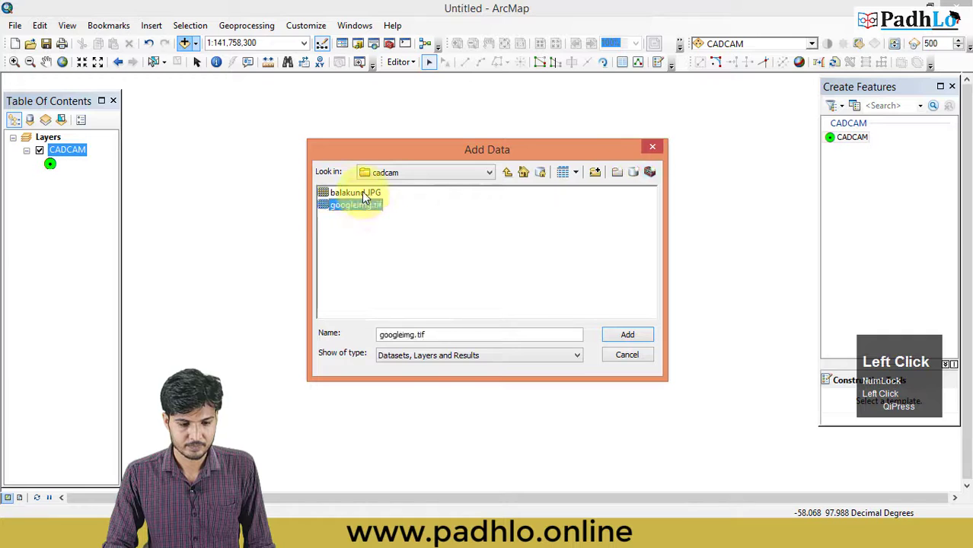
left_click(365, 194)
left_click(365, 205)
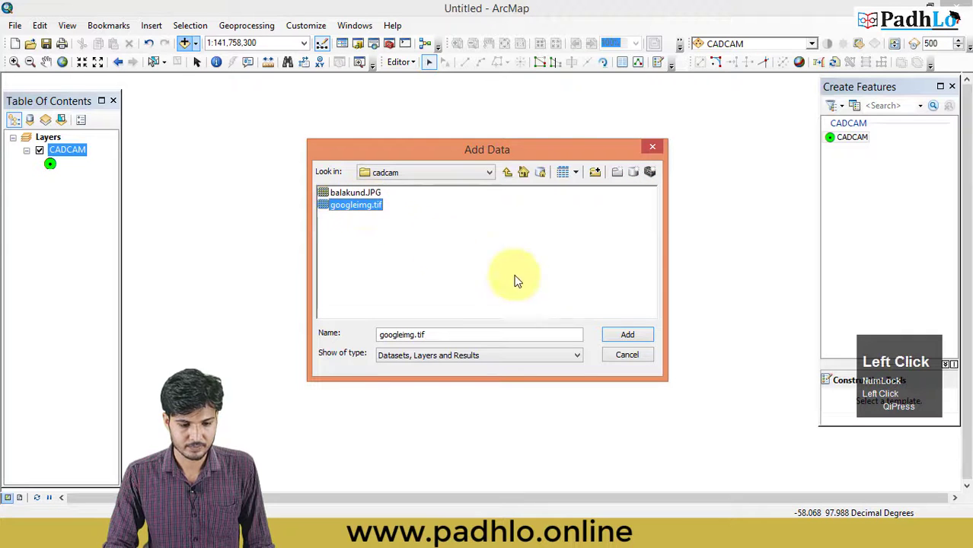
left_click(629, 335)
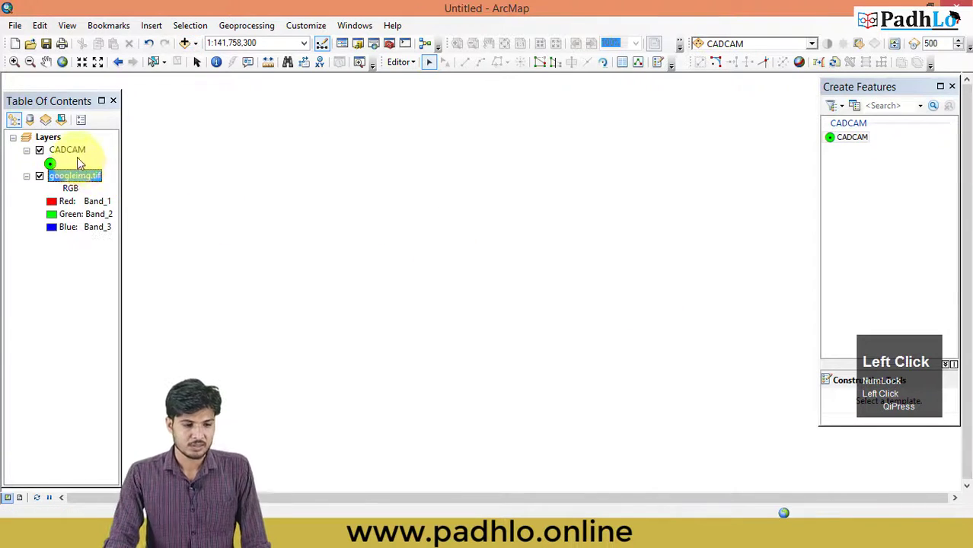
Step: Place a CADCAM point feature on the building just north of the main road, near the western edge of googleimg.tif
right_click(85, 176)
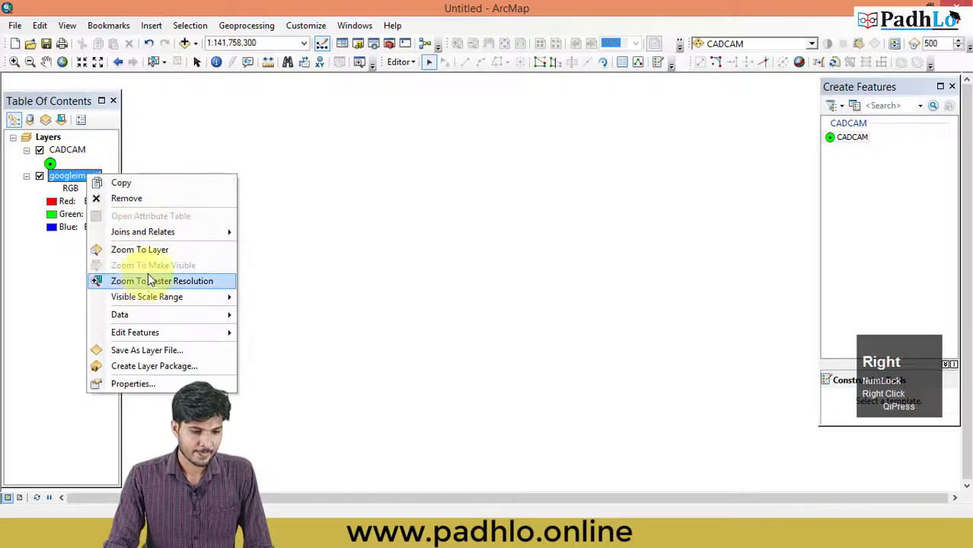
left_click(153, 251)
left_click_drag(532, 277, 482, 267)
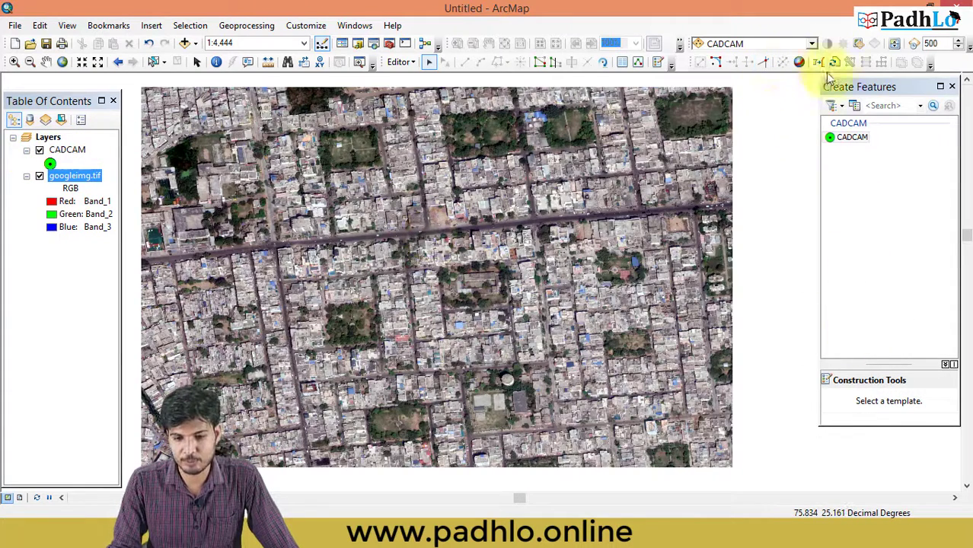
left_click(843, 139)
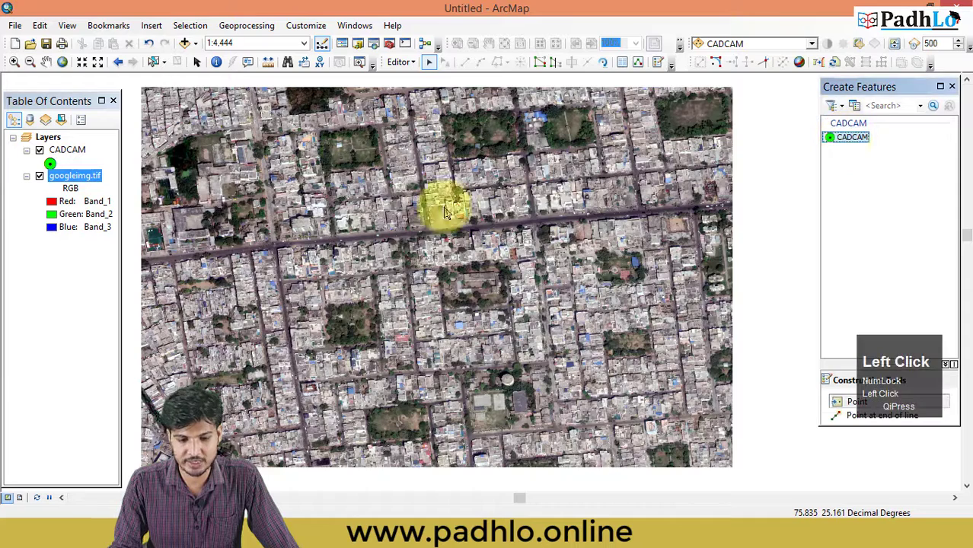
left_click(192, 225)
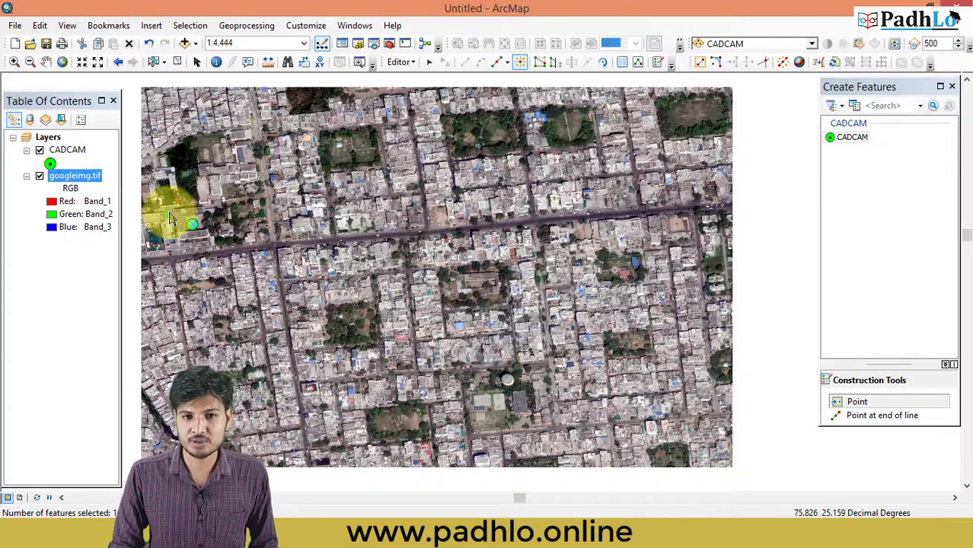
Step: Open the new point's attributes and try to enter CAD CAM as its LAYER_NAME
left_click(624, 66)
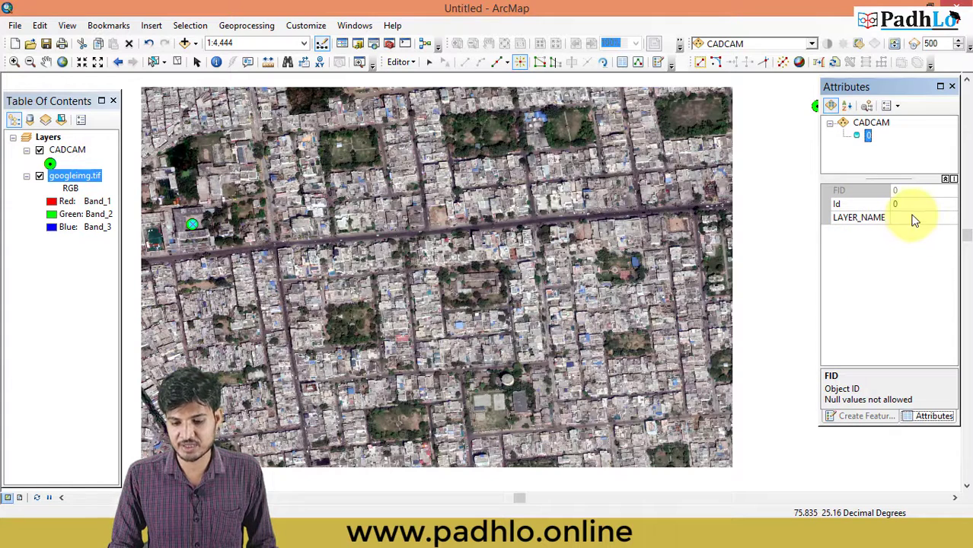
left_click(913, 218)
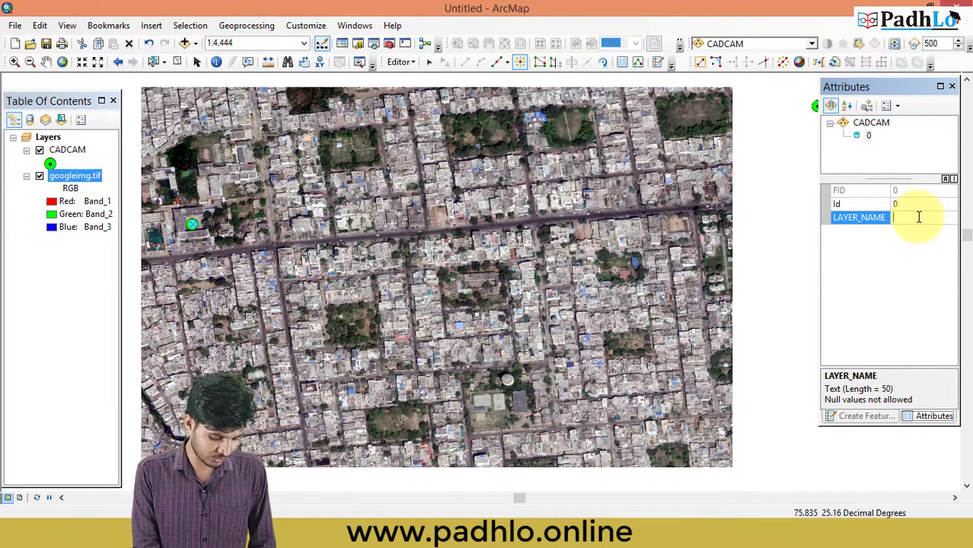
type("CA")
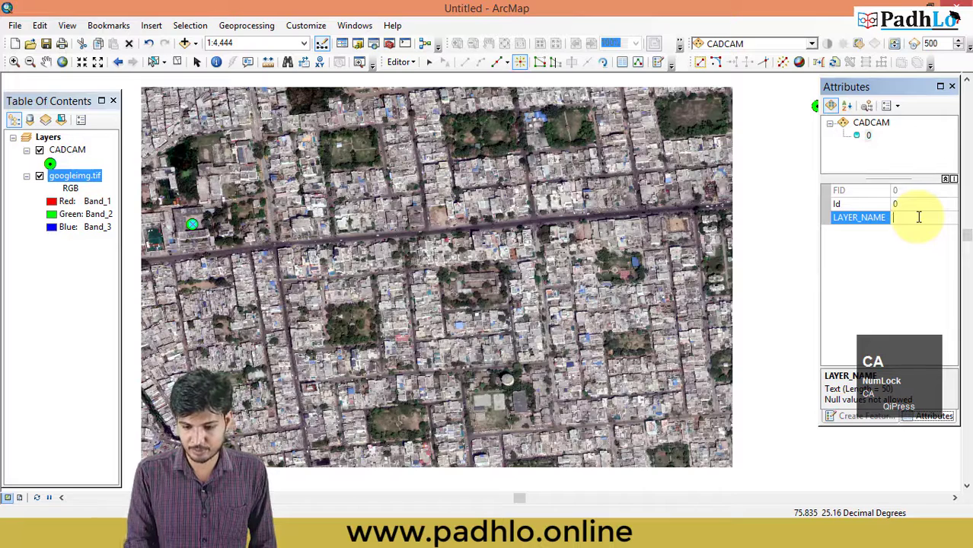
type("D")
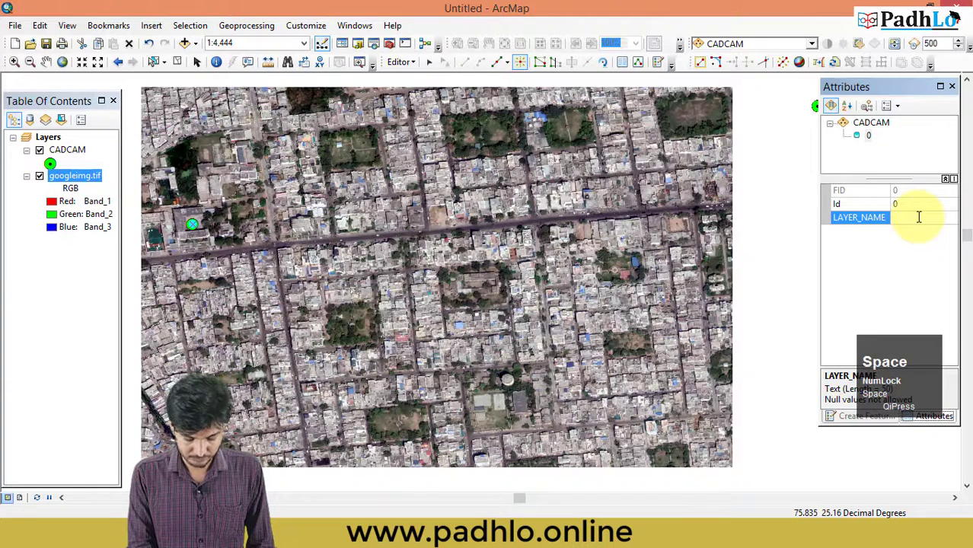
type(" CAM")
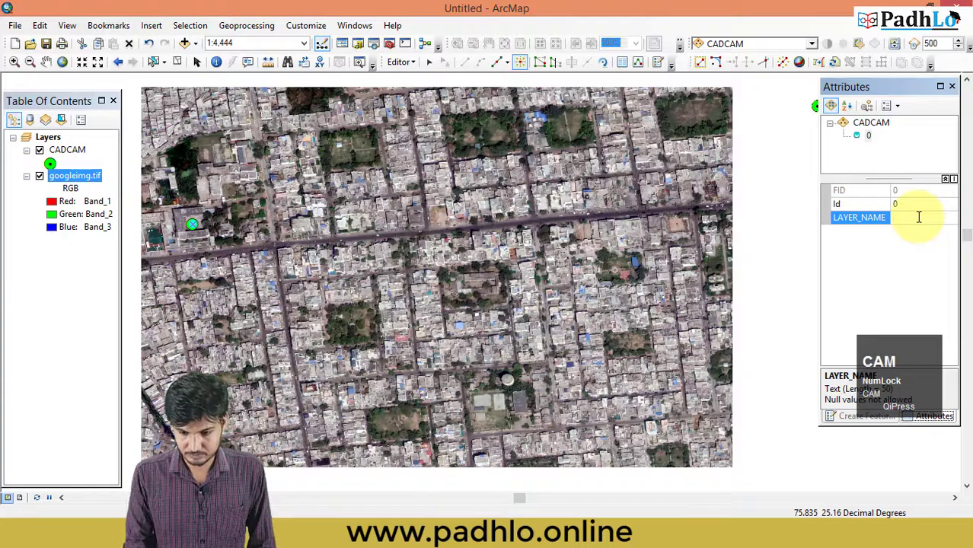
left_click(803, 218)
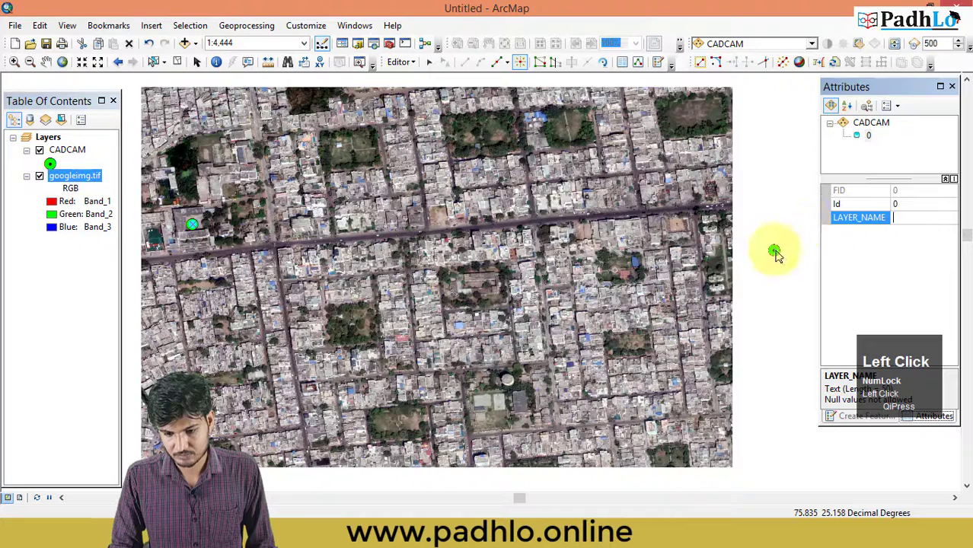
Step: Set the point's LAYER_NAME attribute to CAD CAM in capital letters
left_click_drag(751, 267, 636, 254)
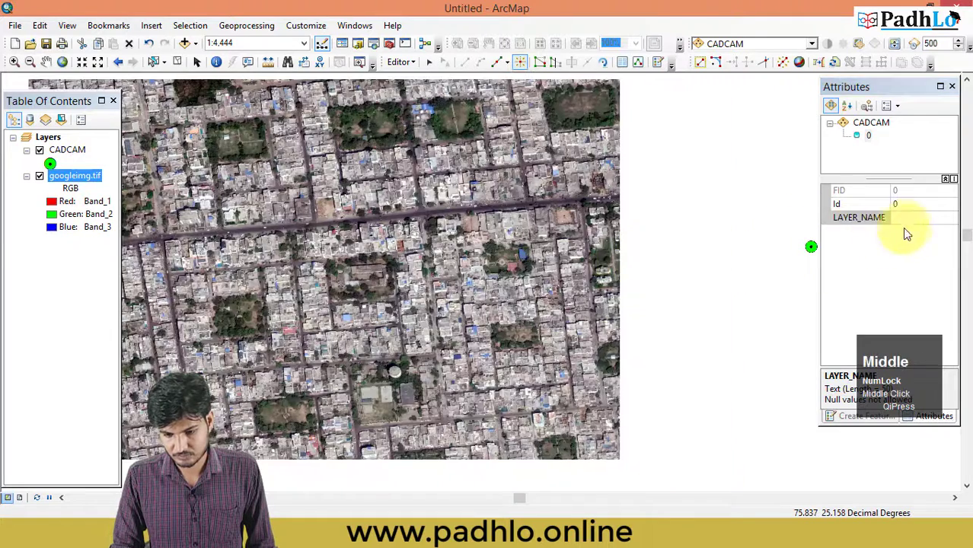
left_click(909, 218)
type("c")
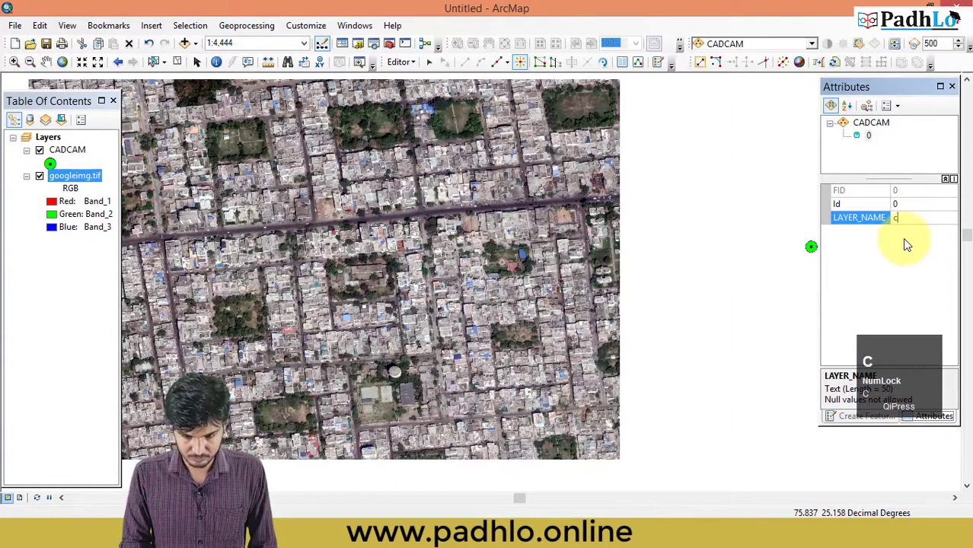
key("BackSpace")
key("Caps_Lock")
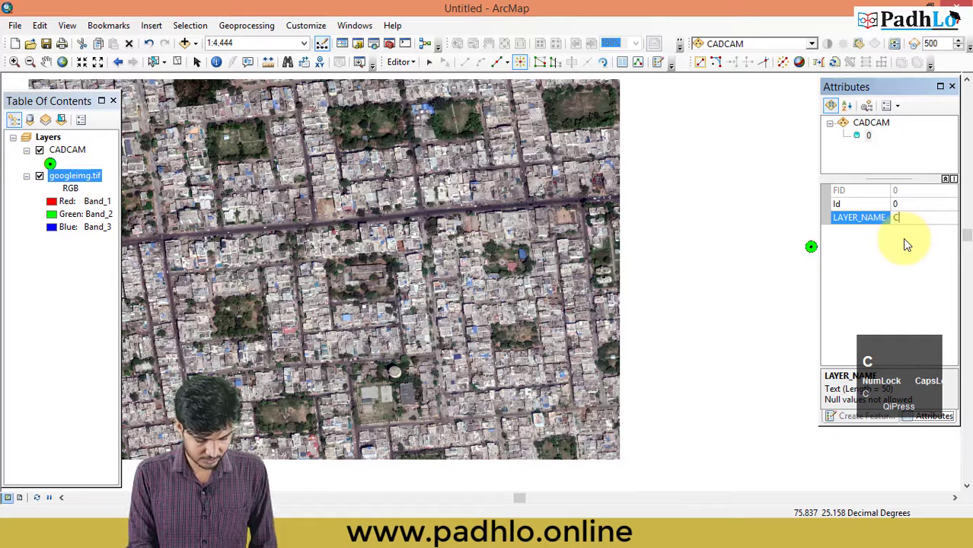
type("CAD CA")
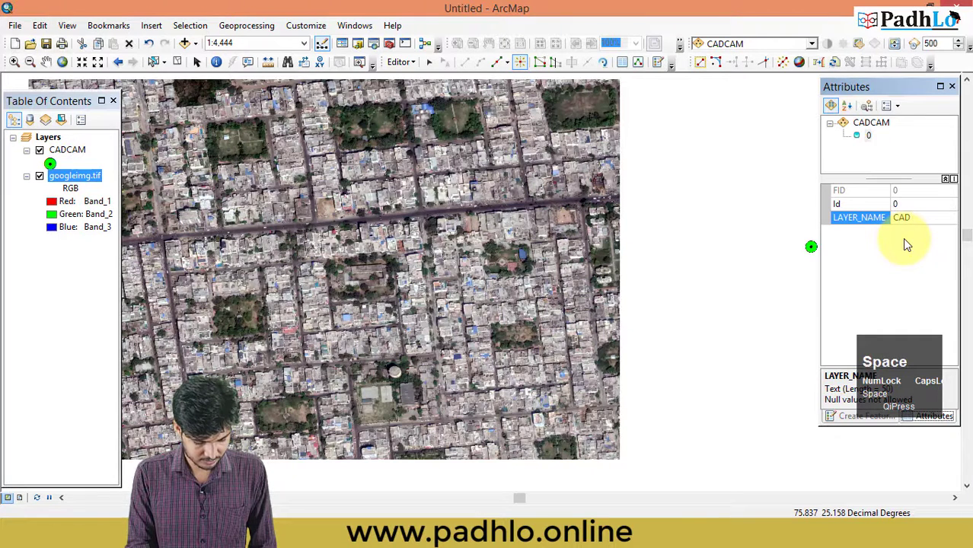
type("M")
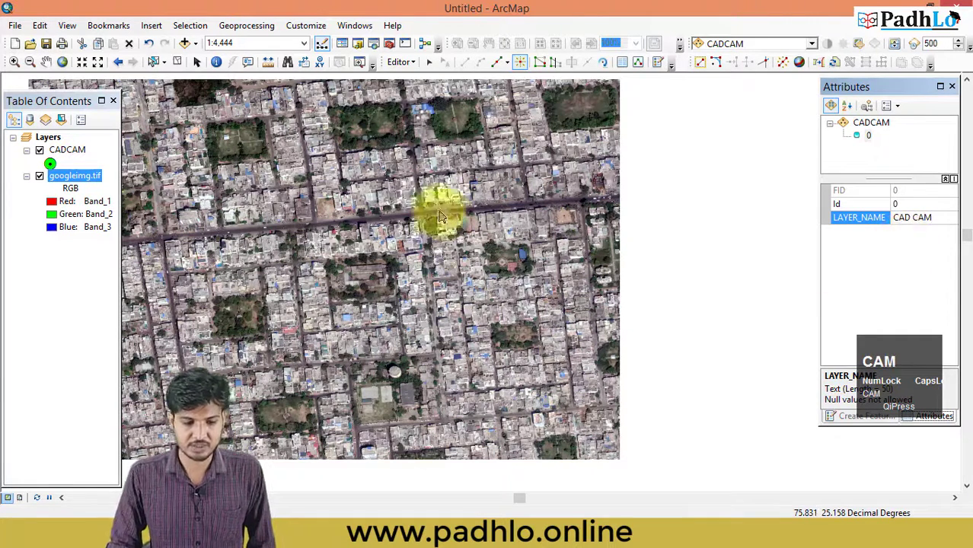
Step: Clear the selection and reselect the point with a selection box on the map to check its stored attributes
left_click(154, 64)
left_click(297, 154)
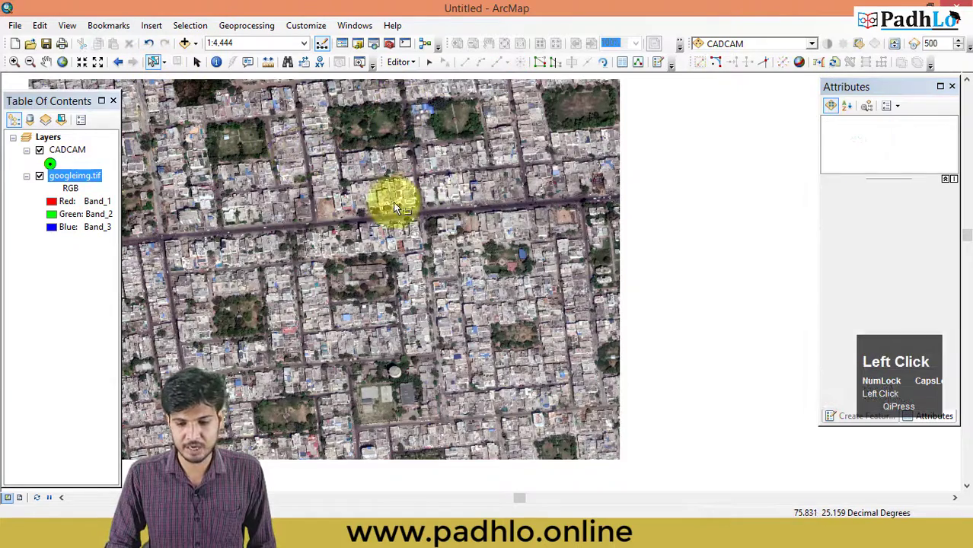
left_click_drag(393, 202, 640, 191)
left_click_drag(283, 184, 358, 234)
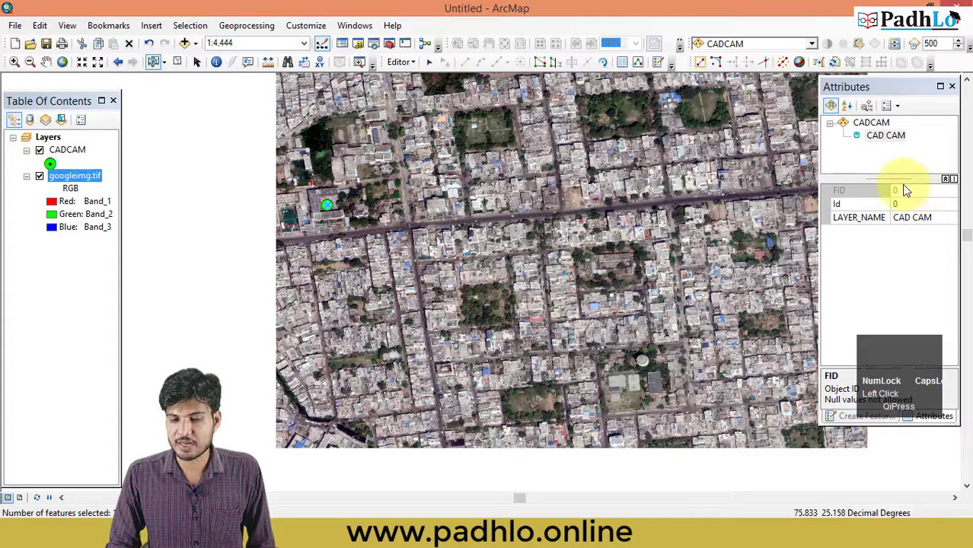
Step: Open the CADCAM layer's attribute table and enlarge its window in height and width
right_click(72, 156)
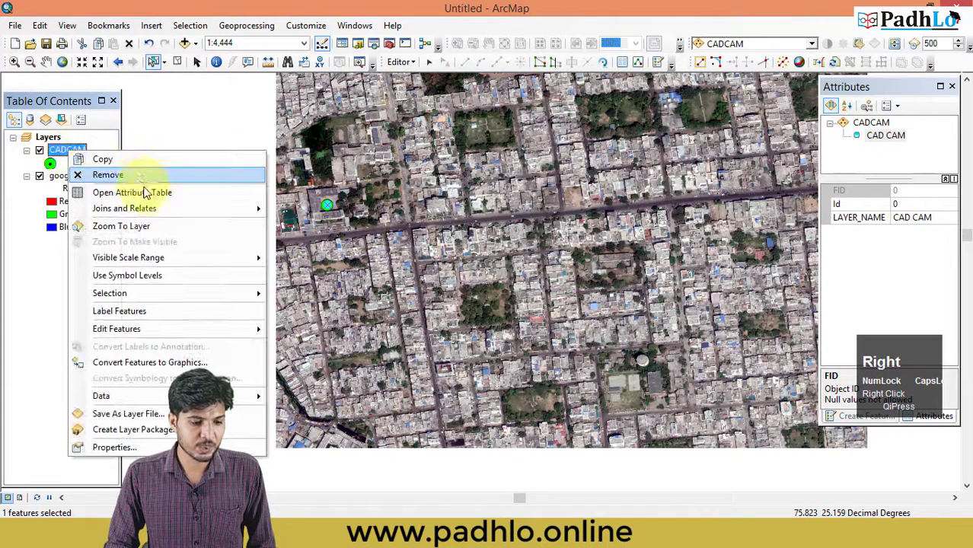
left_click(59, 150)
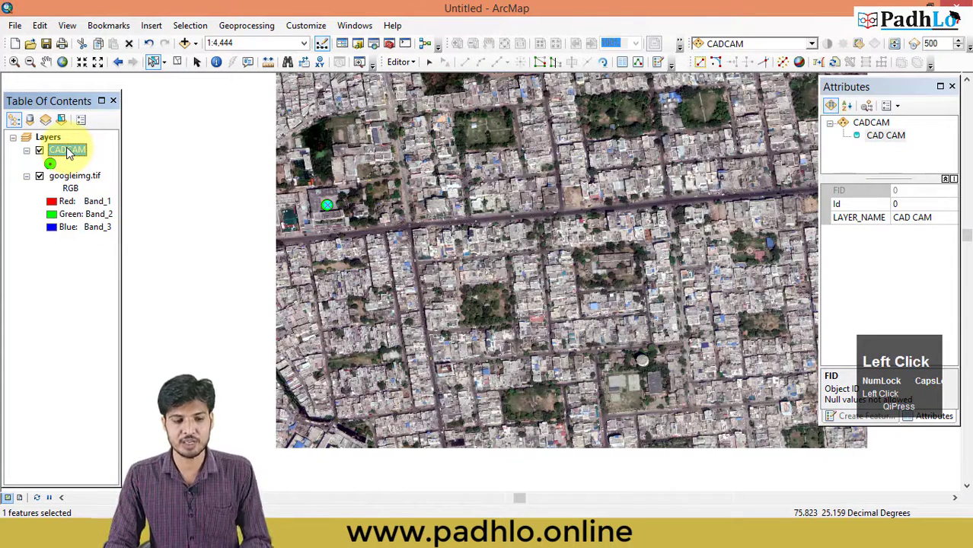
right_click(68, 152)
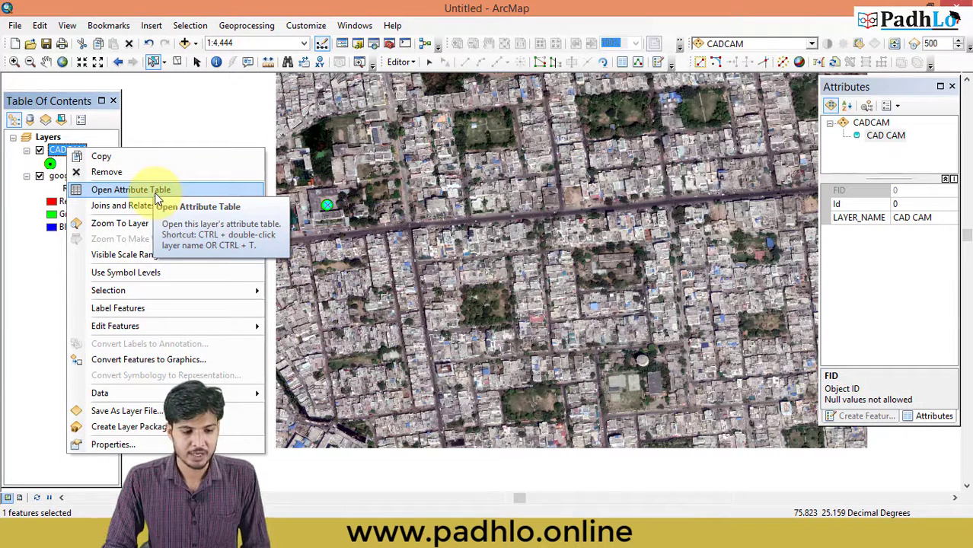
left_click(156, 198)
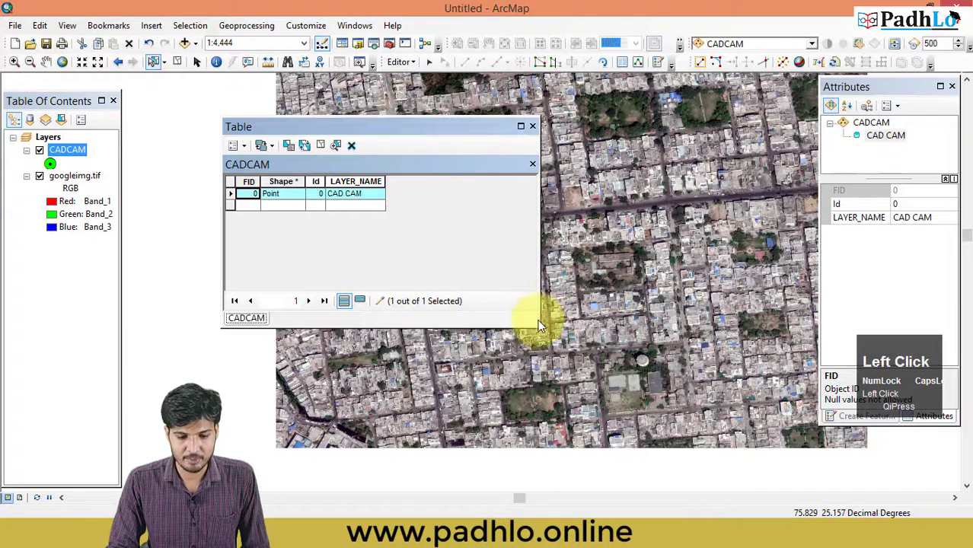
left_click_drag(538, 327, 580, 430)
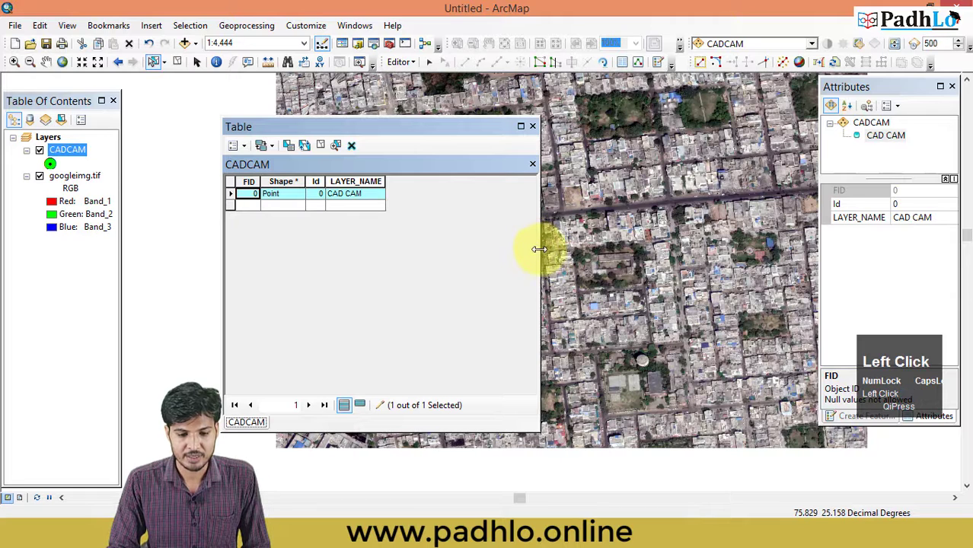
left_click_drag(540, 246, 783, 243)
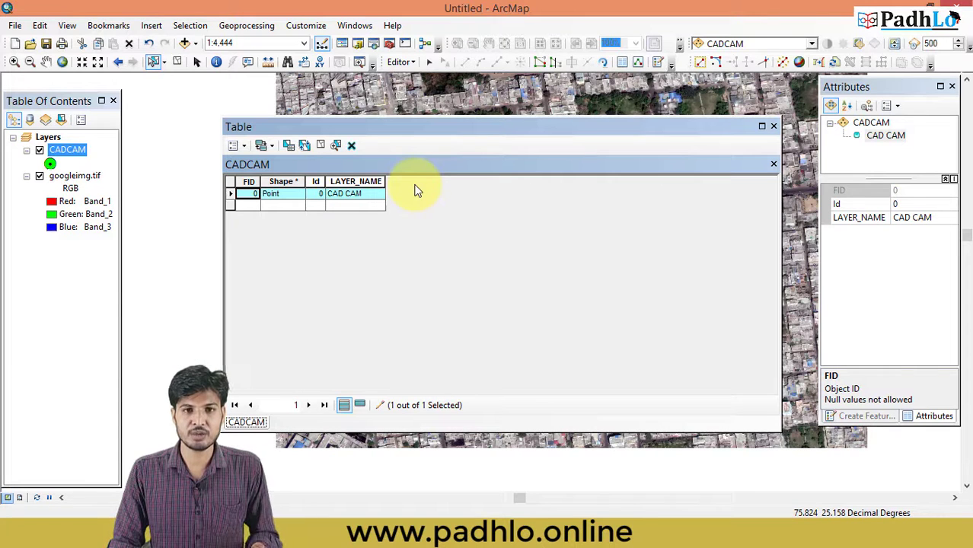
Step: Save the edits to the CADCAM layer and stop the edit session
left_click(235, 150)
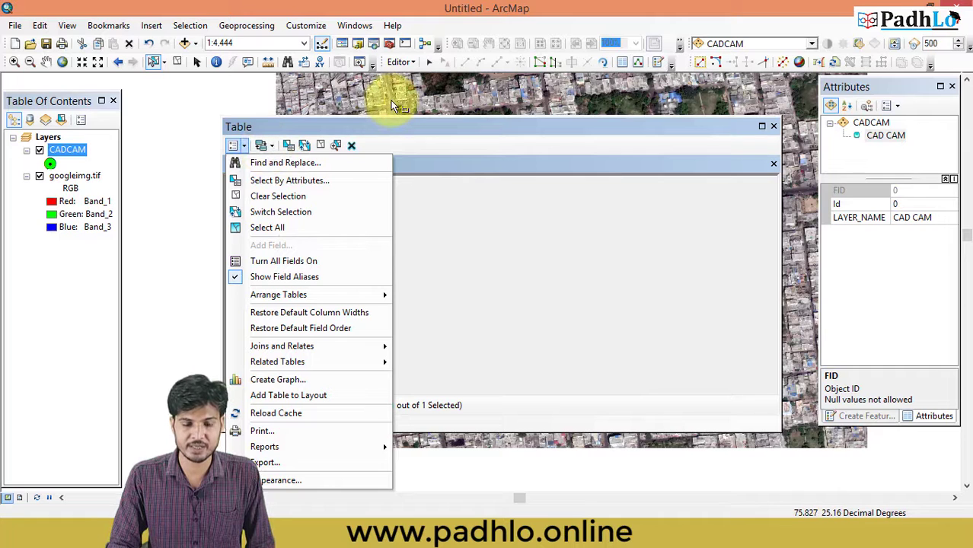
left_click(398, 61)
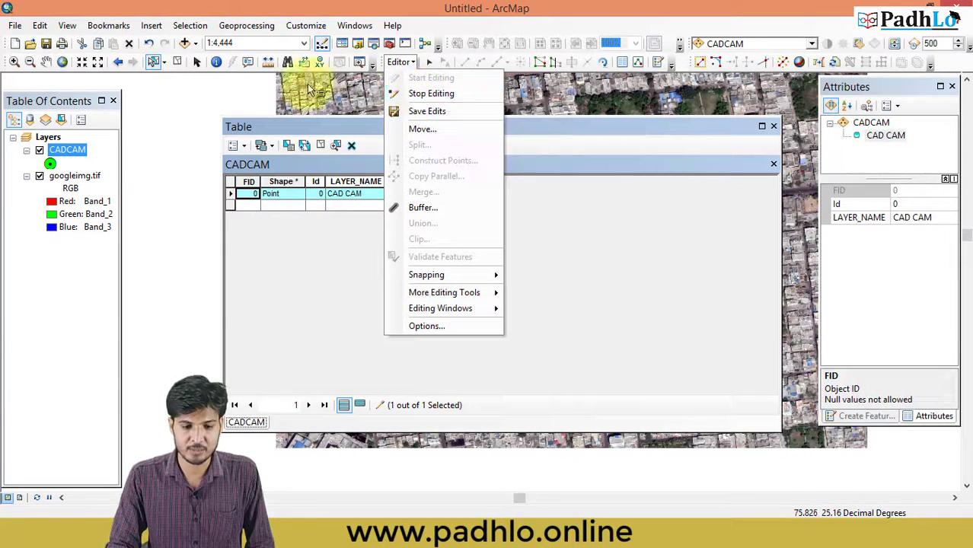
left_click(236, 145)
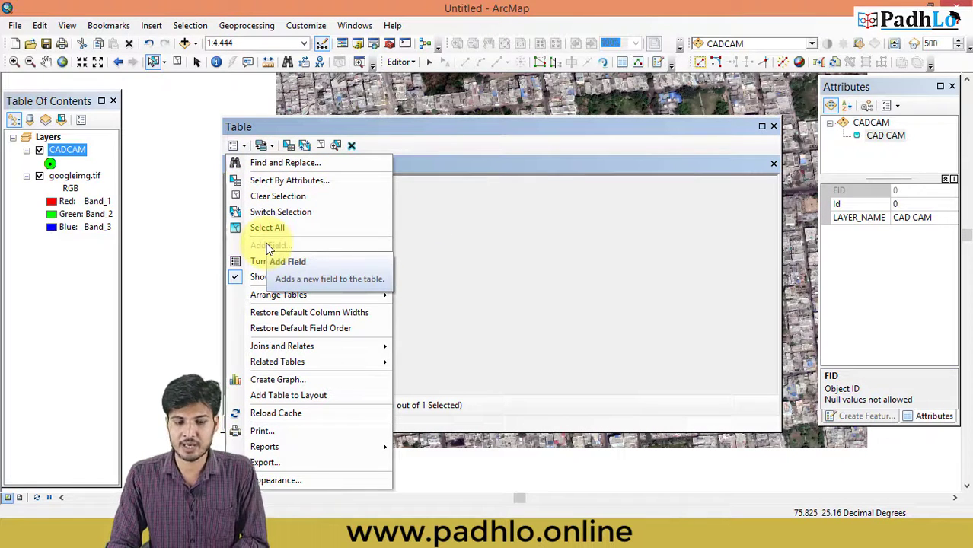
left_click(407, 62)
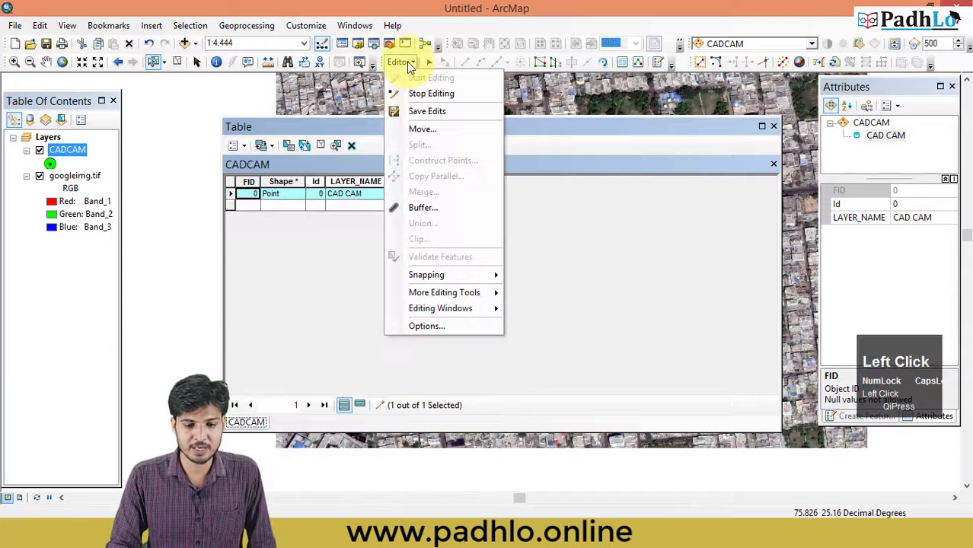
left_click(439, 113)
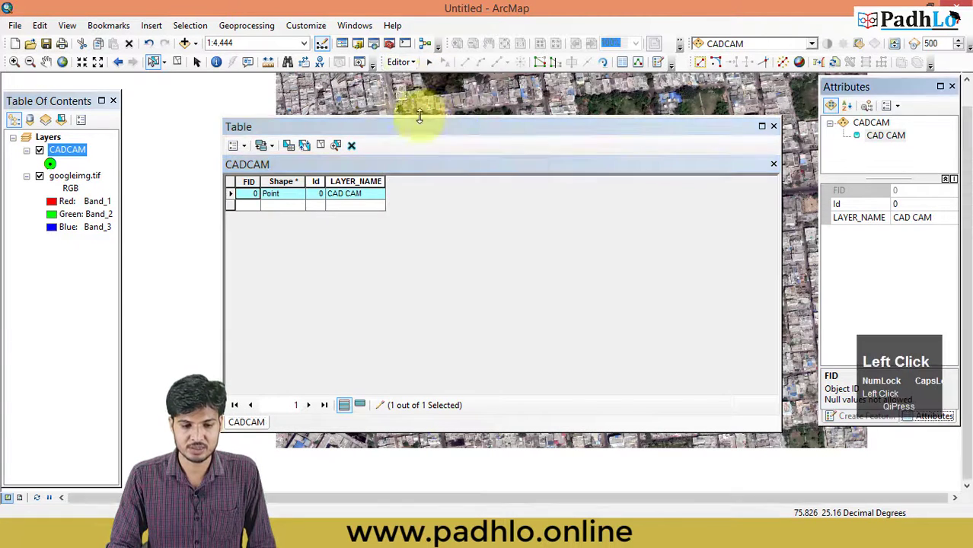
left_click(403, 62)
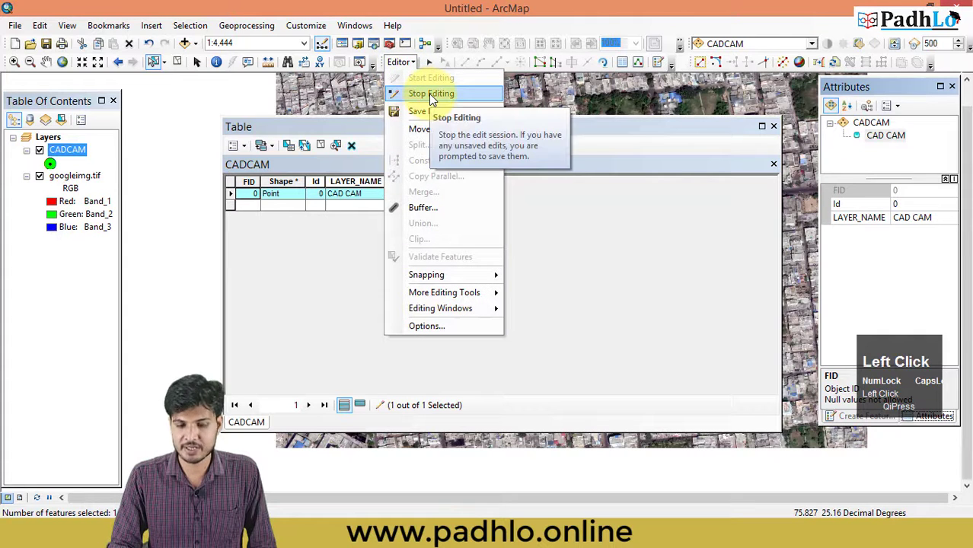
left_click(429, 94)
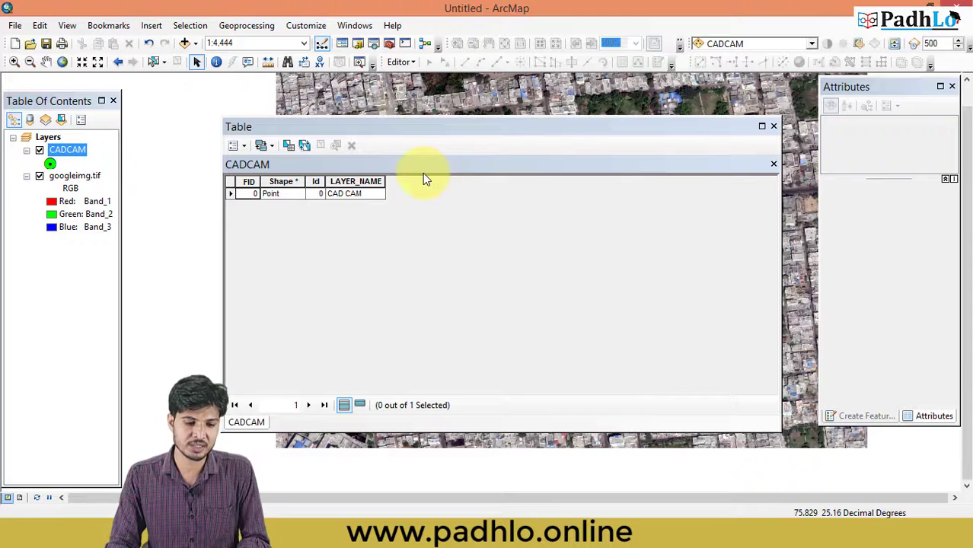
Step: Start adding a field to the CADCAM table with the name DIST. and the type Text
left_click(233, 146)
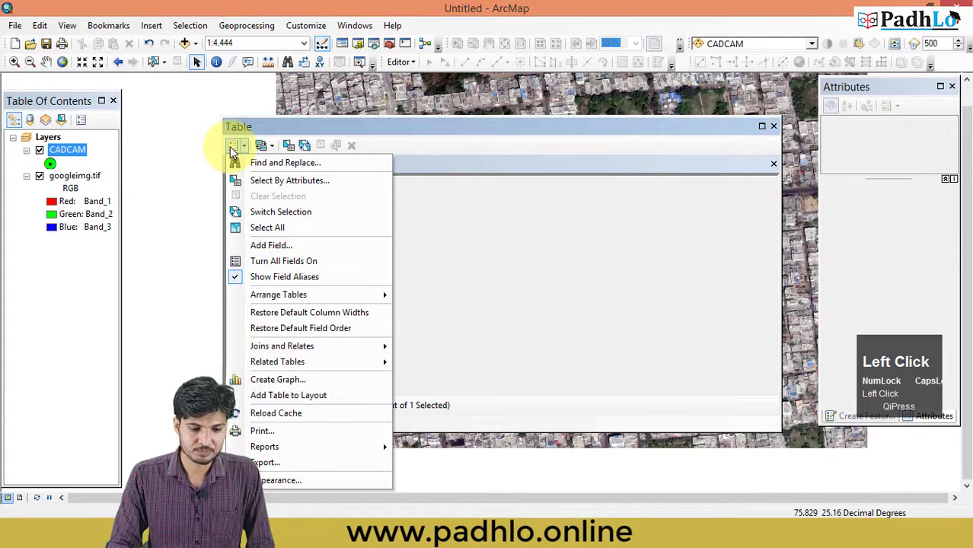
left_click(233, 150)
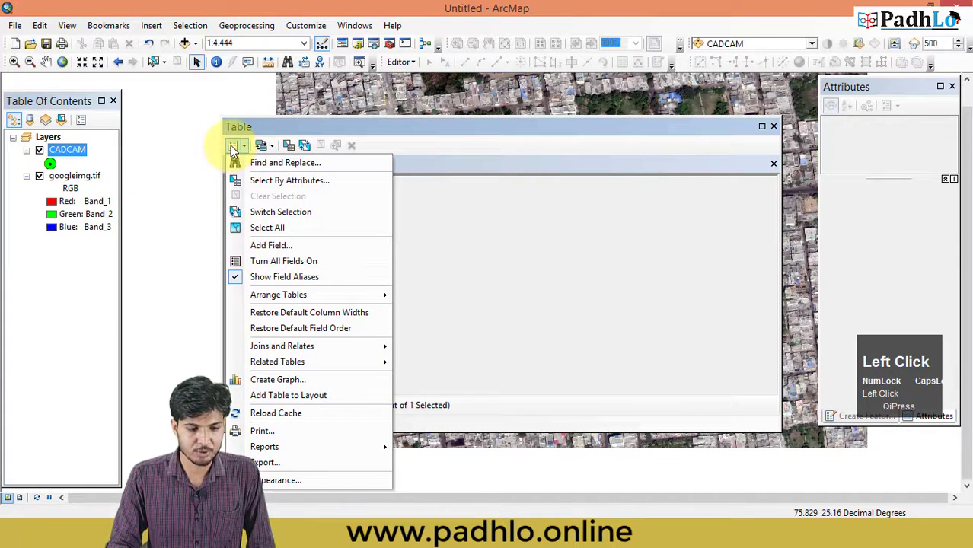
left_click(271, 244)
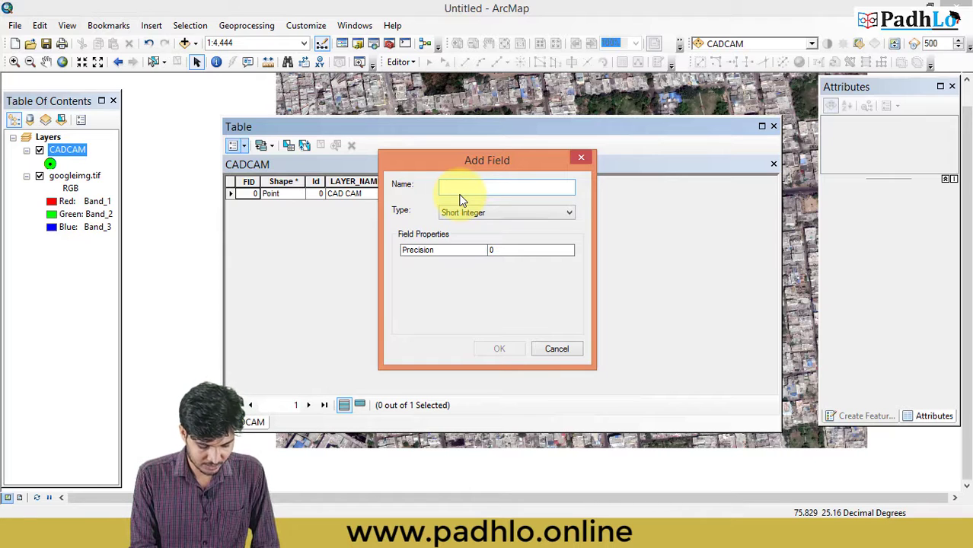
type("DIST")
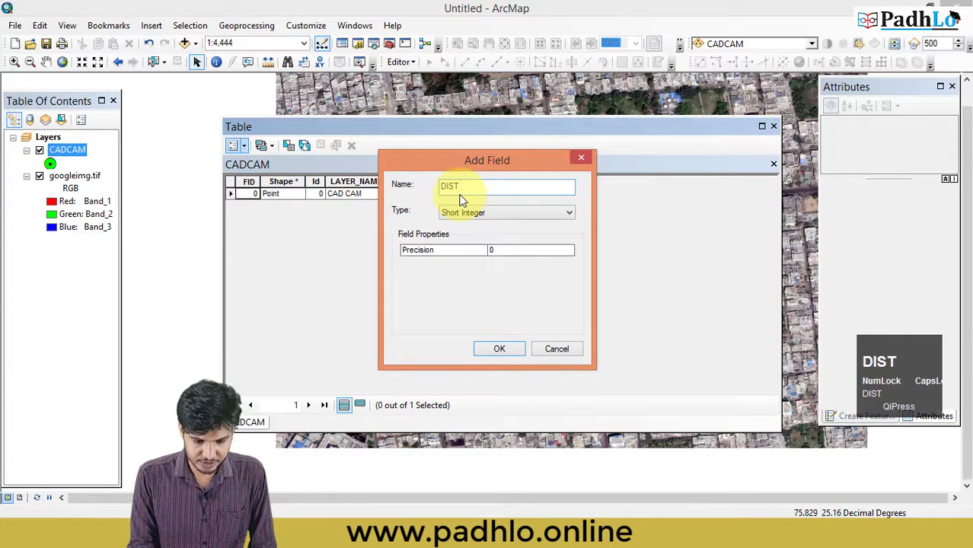
type(".")
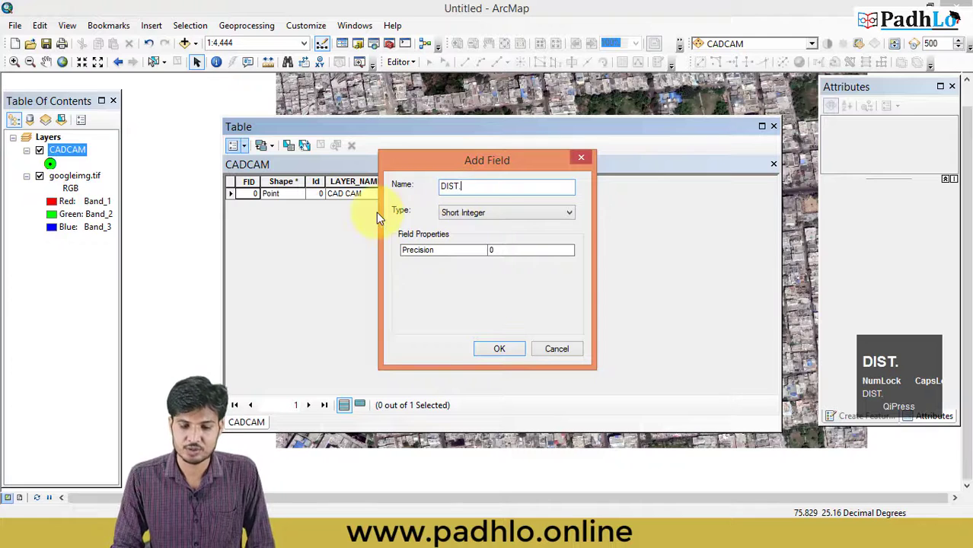
left_click(466, 213)
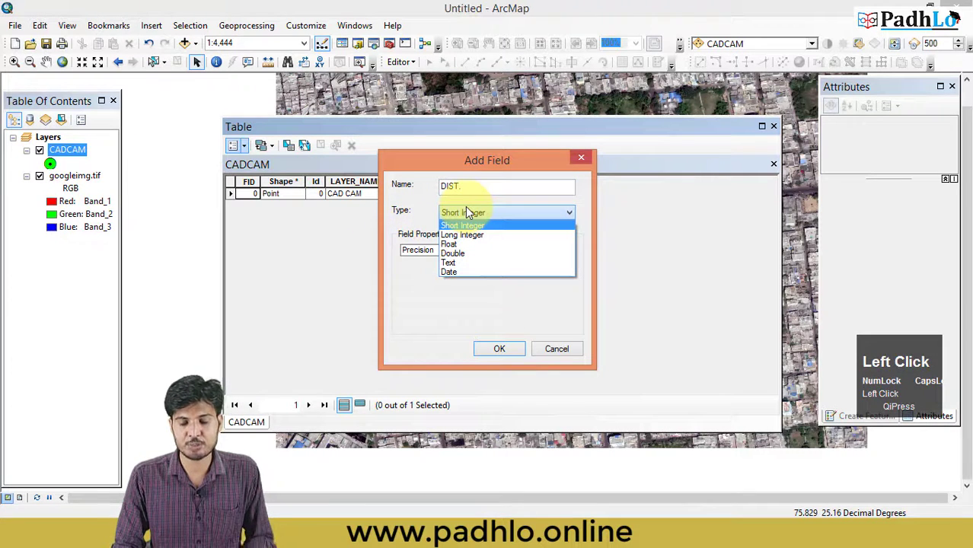
left_click(461, 262)
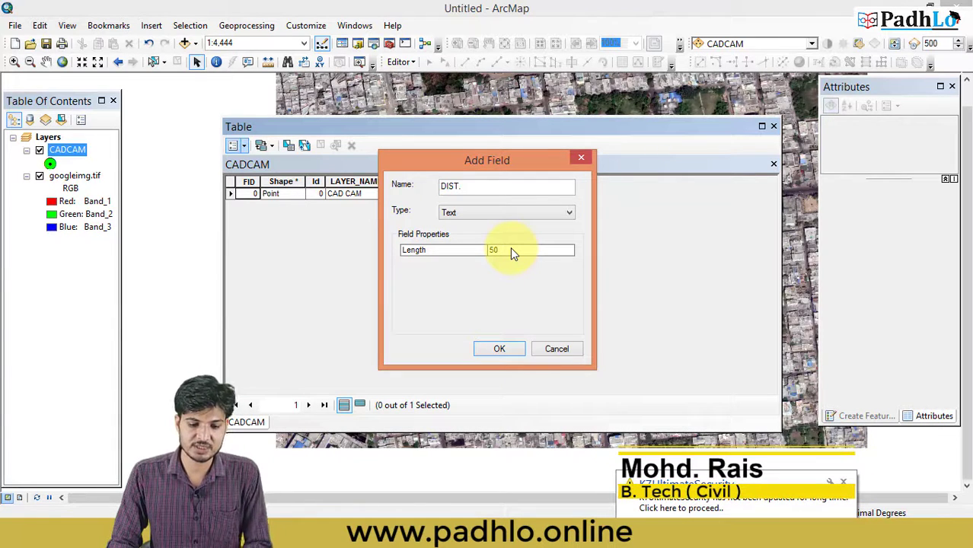
Step: Try a field length of 100, settle on 50, and create the field with the corrected name DIST_
left_click(510, 252)
type("100")
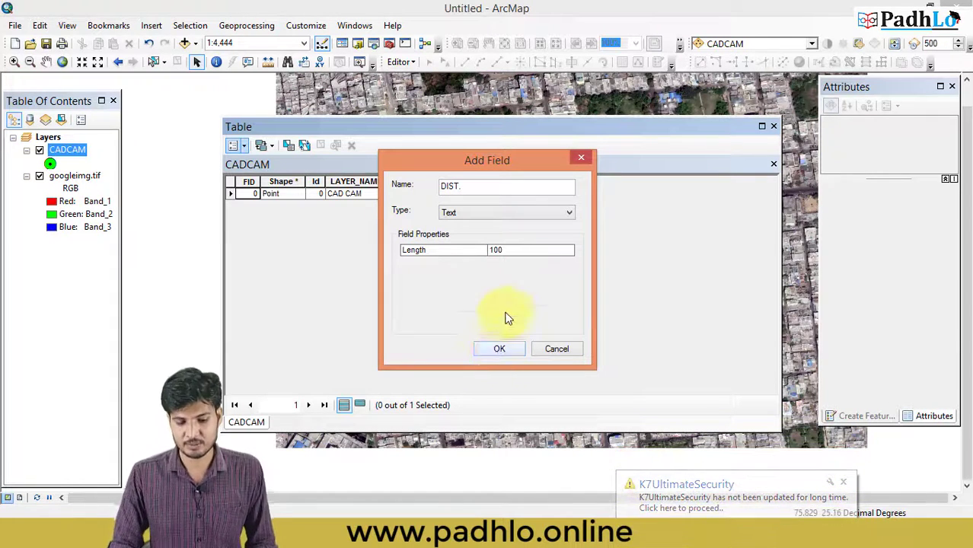
left_click(514, 250)
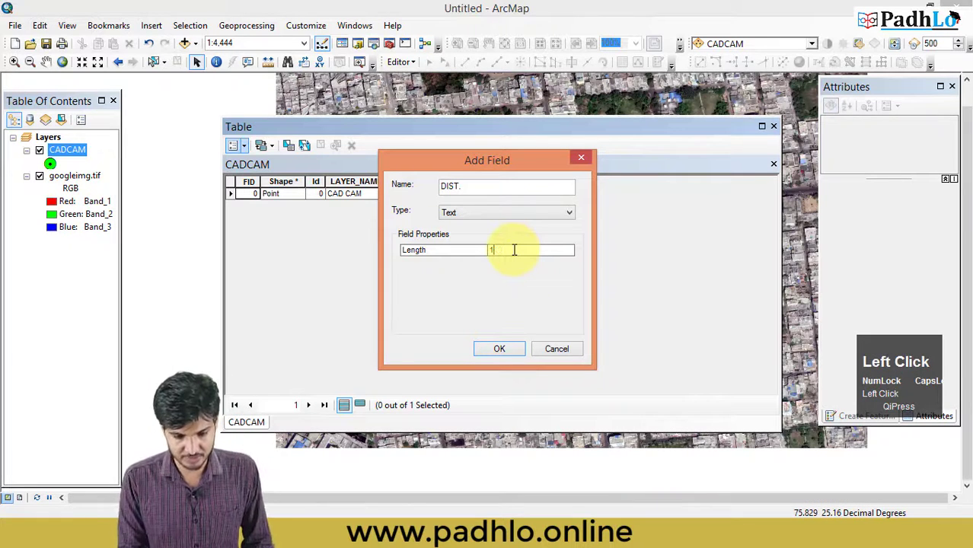
type("50")
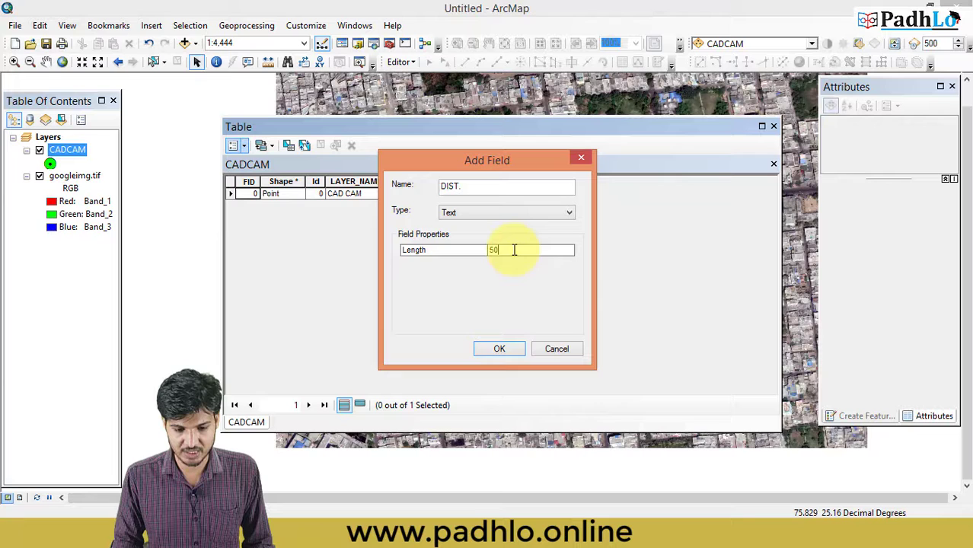
left_click(487, 346)
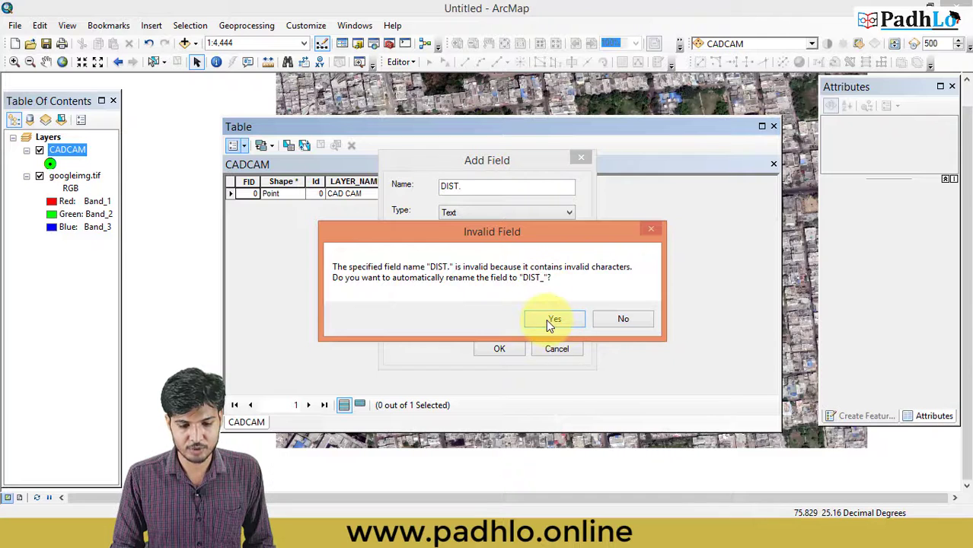
left_click(545, 319)
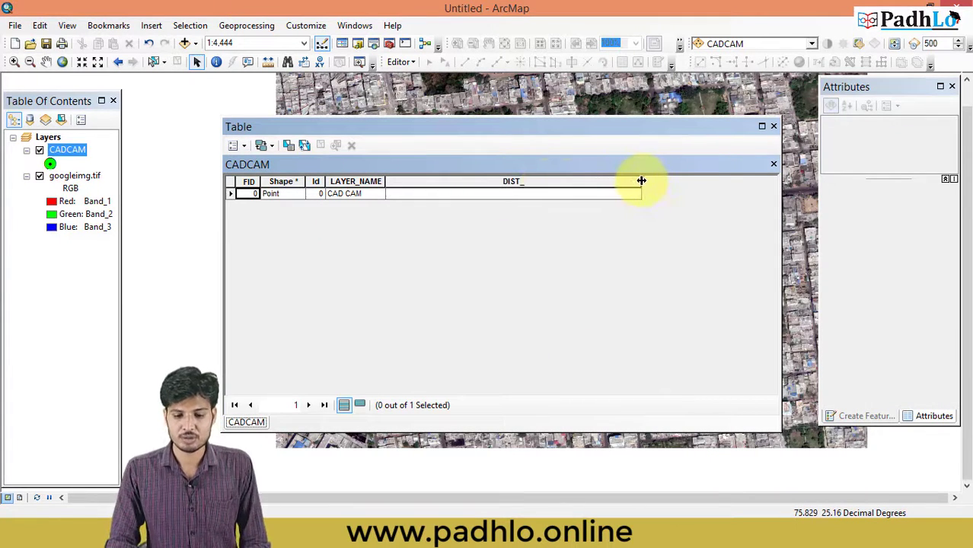
Step: Narrow the DIST_ column and try to enter KOTA in the CAD CAM point's DIST_ cell
left_click(579, 186)
left_click_drag(578, 187, 455, 184)
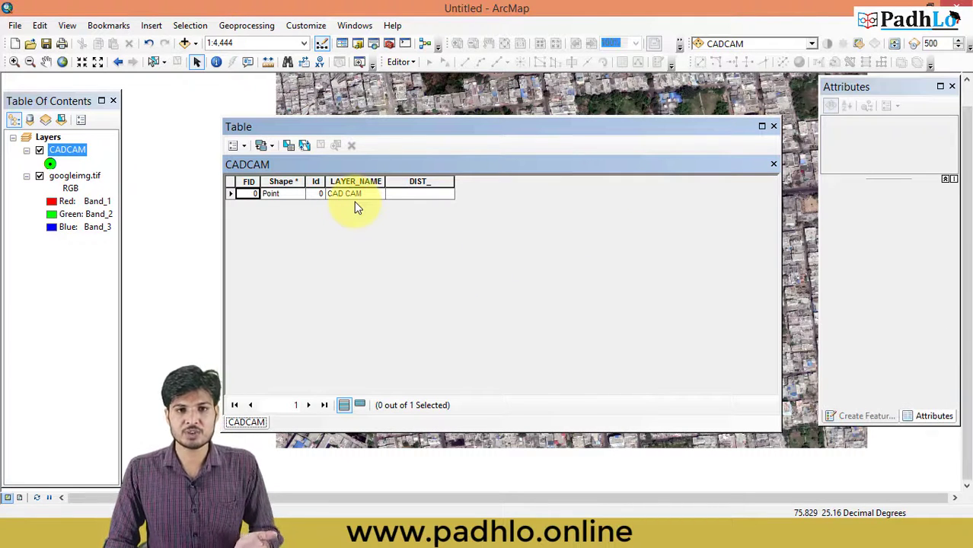
left_click(417, 193)
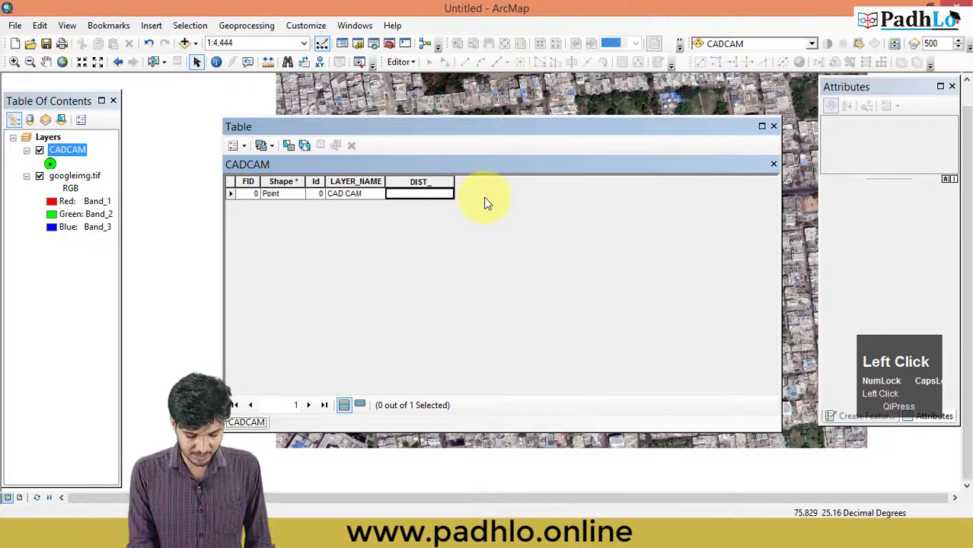
type("KOTA")
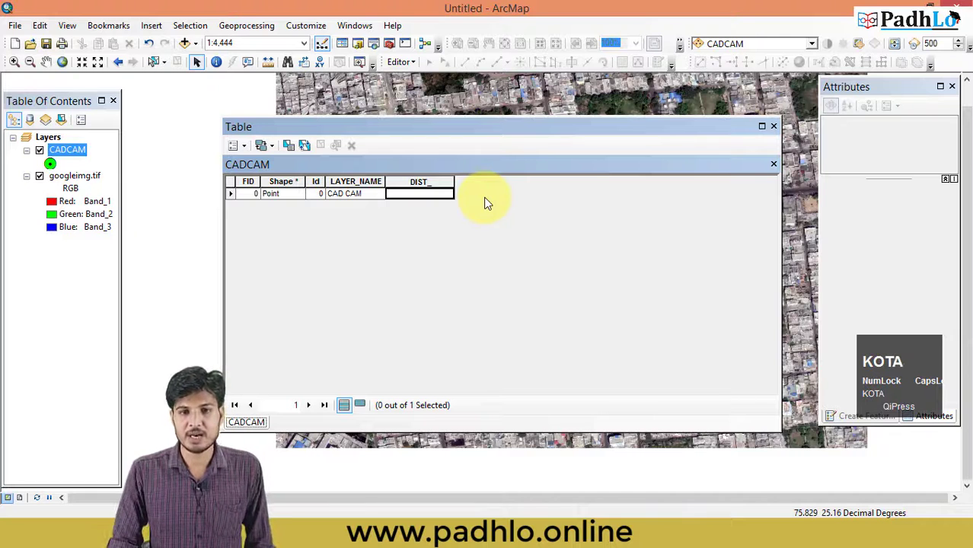
Step: Start an edit session despite the spatial reference warning and select the CAD CAM point's DIST_ cell
left_click(399, 62)
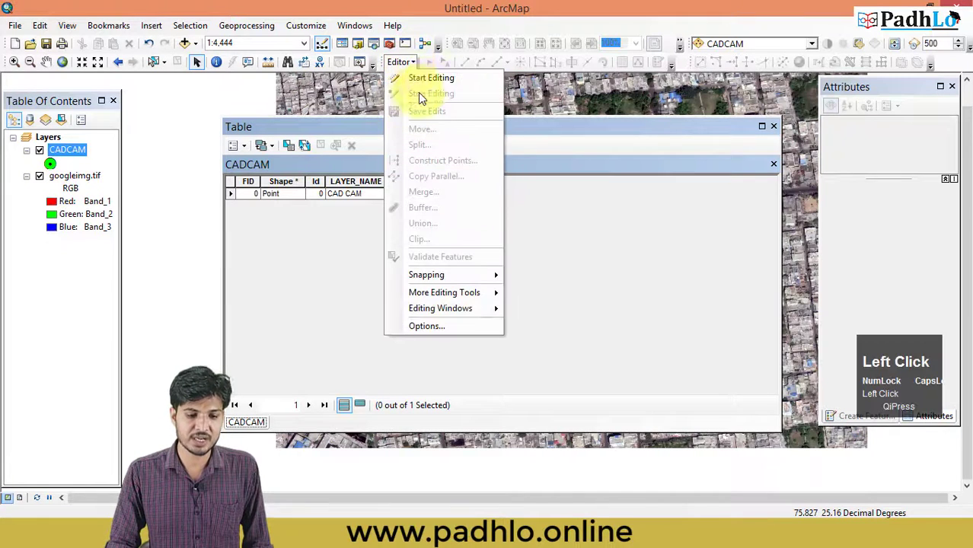
left_click(428, 79)
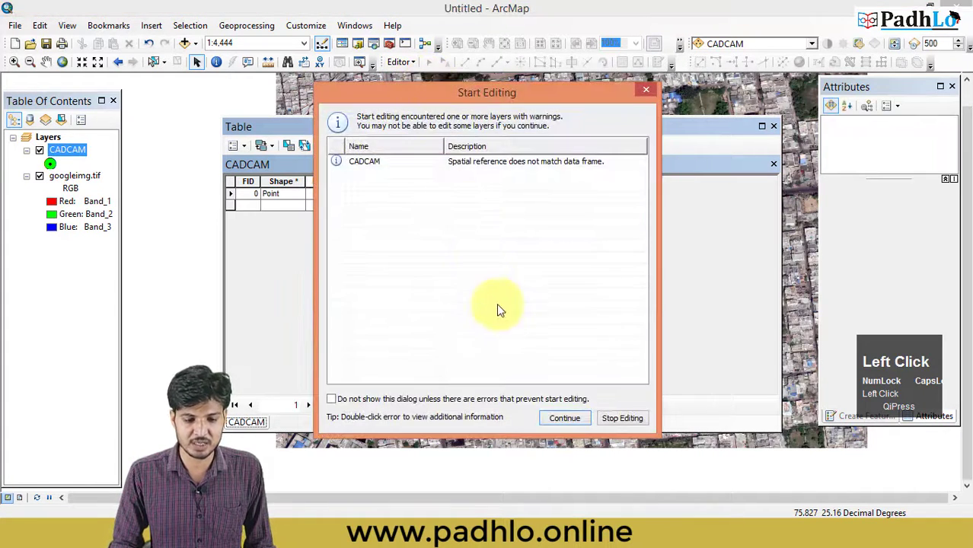
left_click(564, 418)
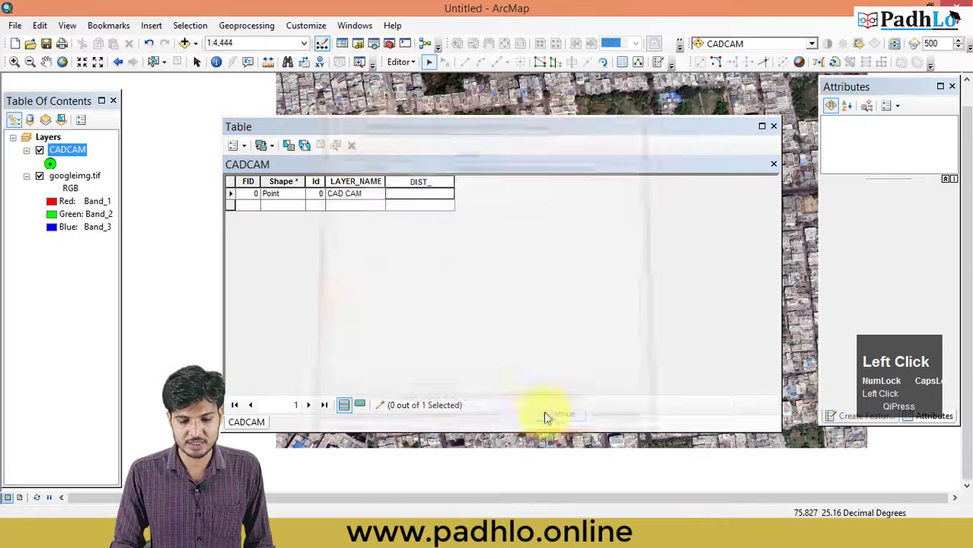
left_click(439, 195)
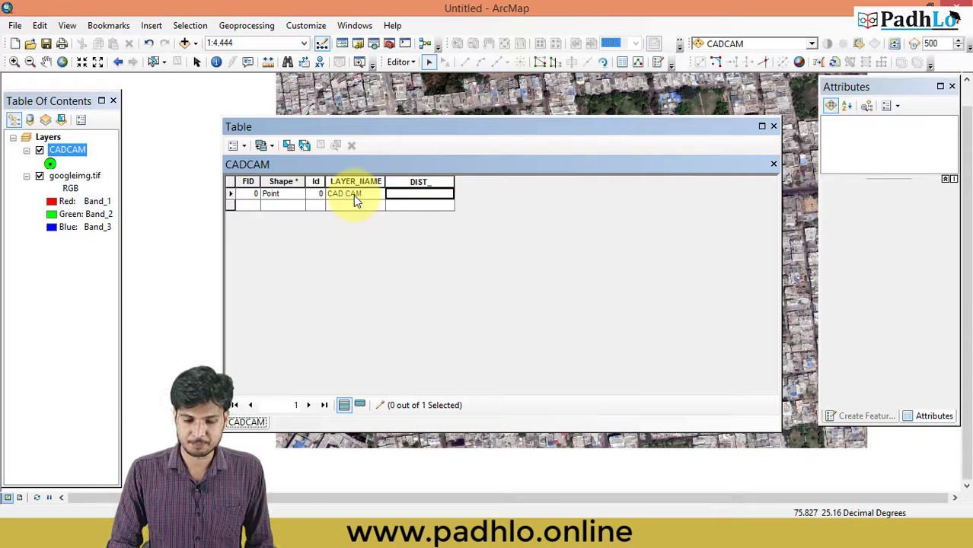
left_click(427, 194)
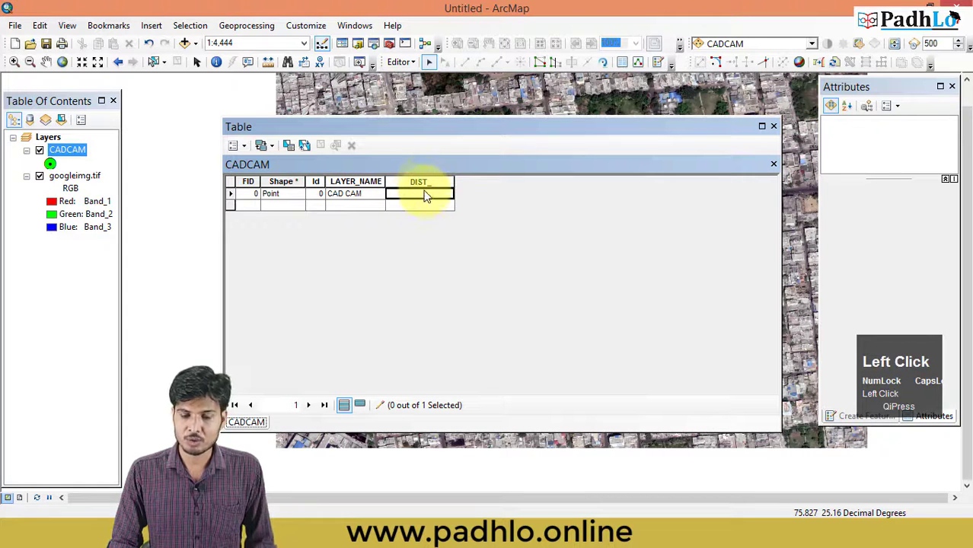
Step: Enter KOTA as the DIST_ value in the blank row below the CAD CAM record and in the CAD CAM record
left_click(415, 205)
type("KOTA")
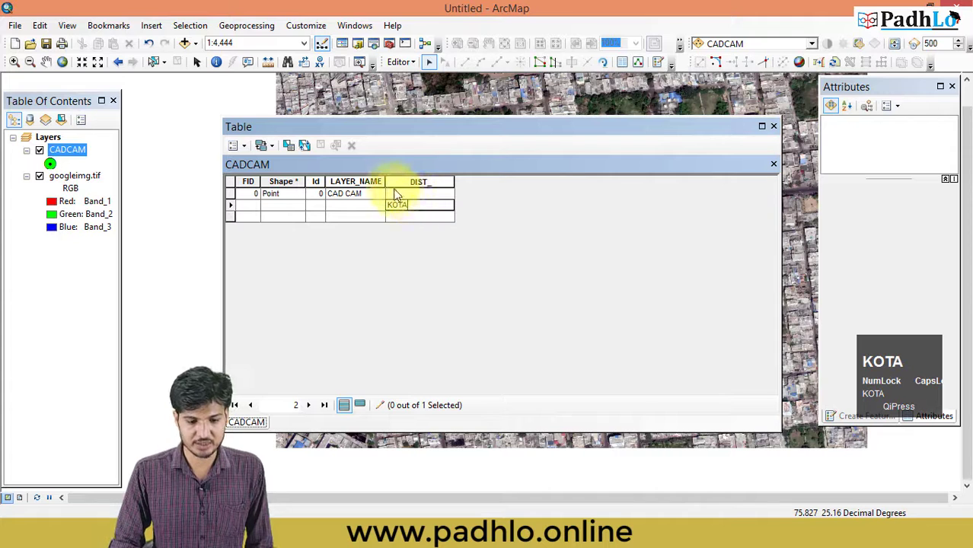
left_click(397, 195)
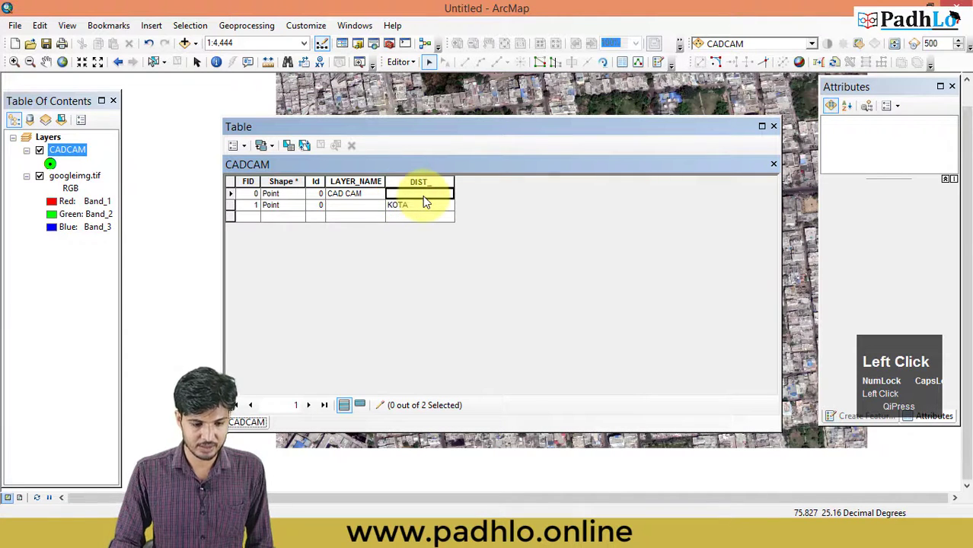
type("KOTA")
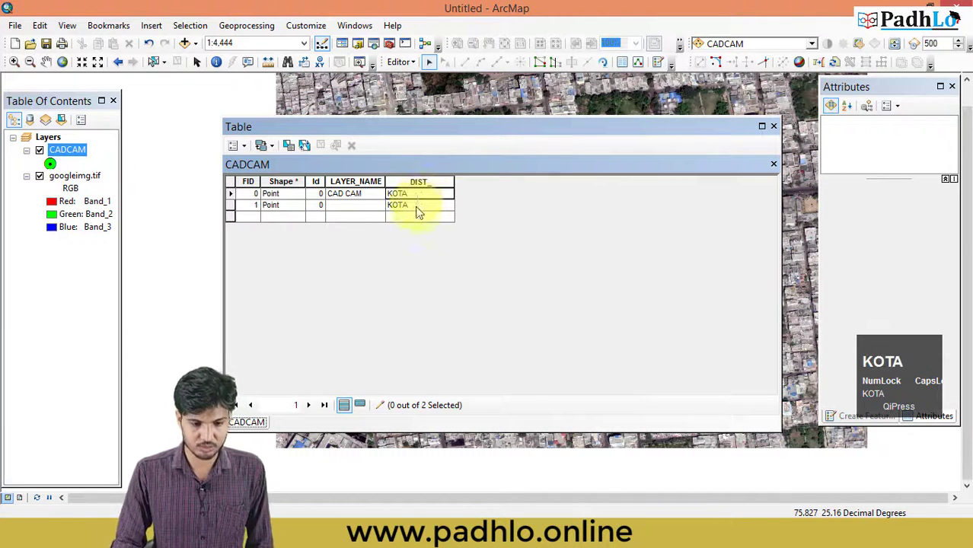
left_click(404, 271)
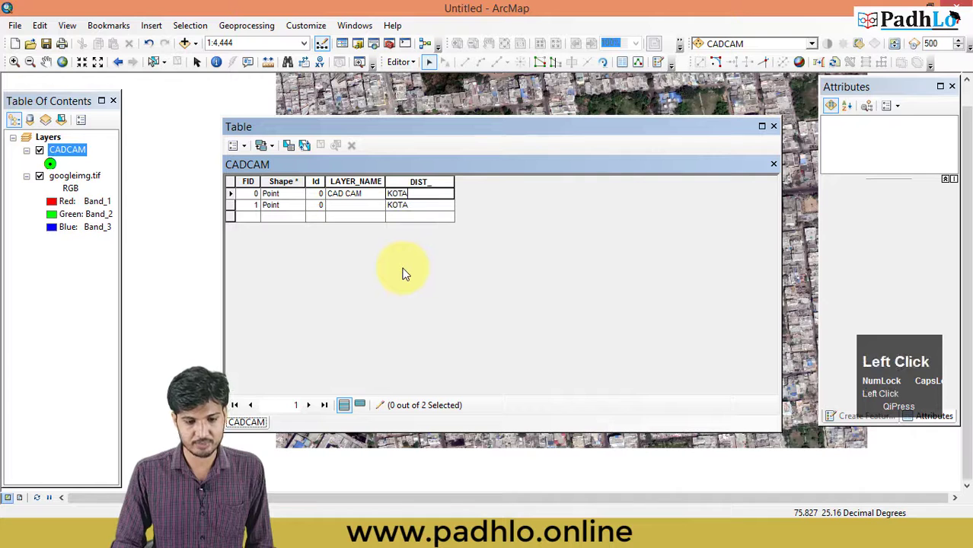
Step: Calculate the DIST_ field for all CADCAM records as "KOTA CITY" using Field Calculator
left_click(424, 184)
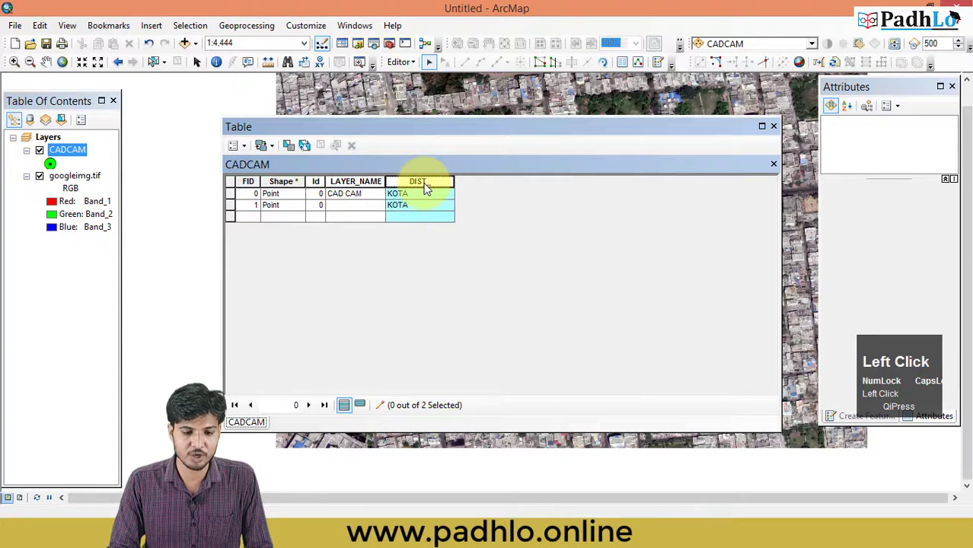
right_click(426, 190)
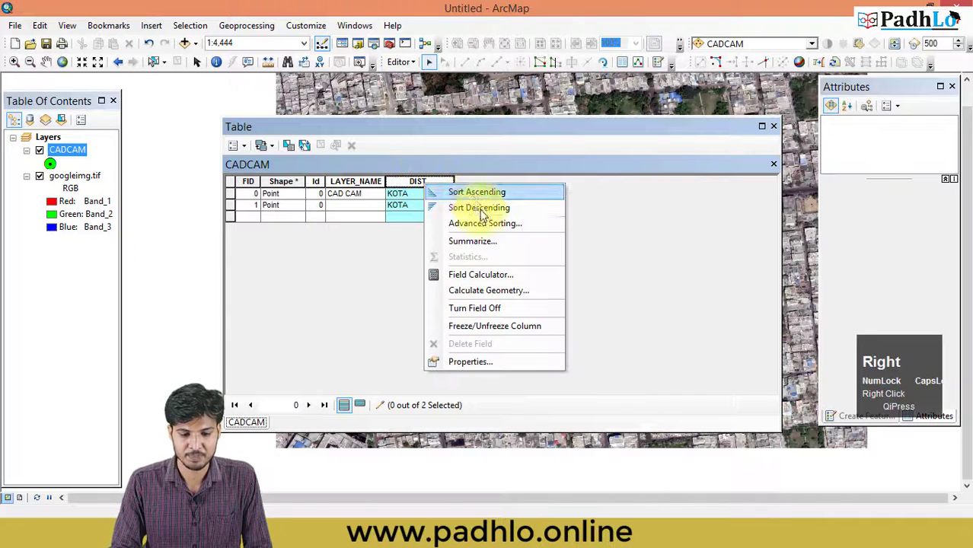
left_click(487, 276)
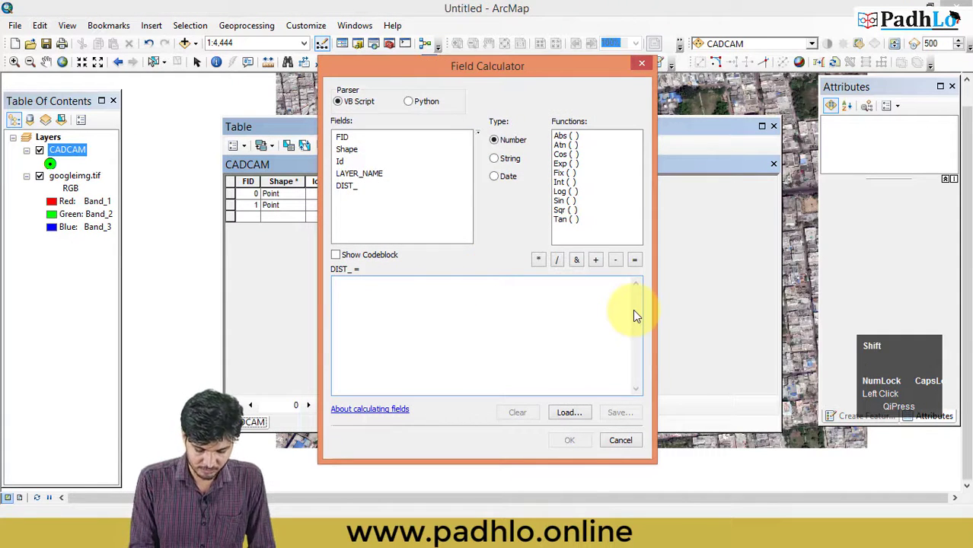
type("\"")
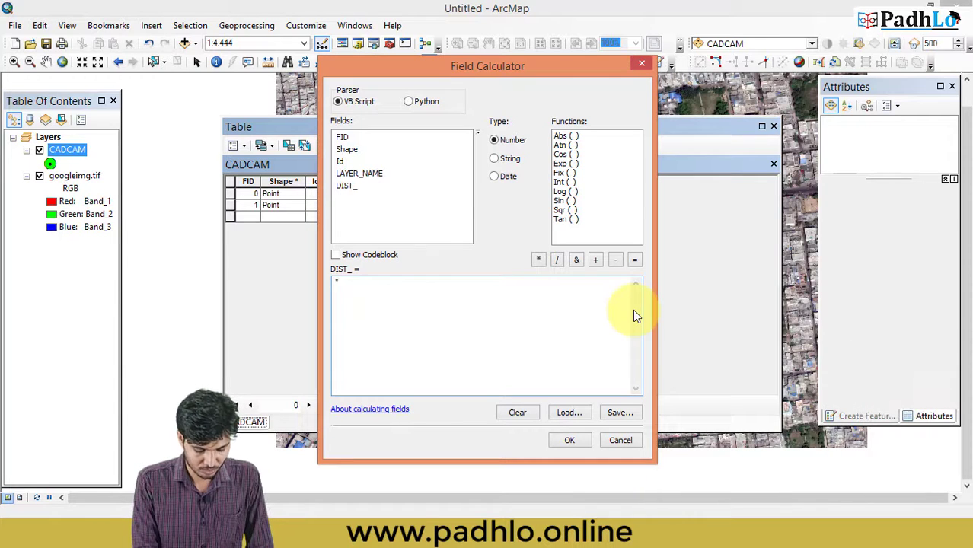
type("\"KOTA ")
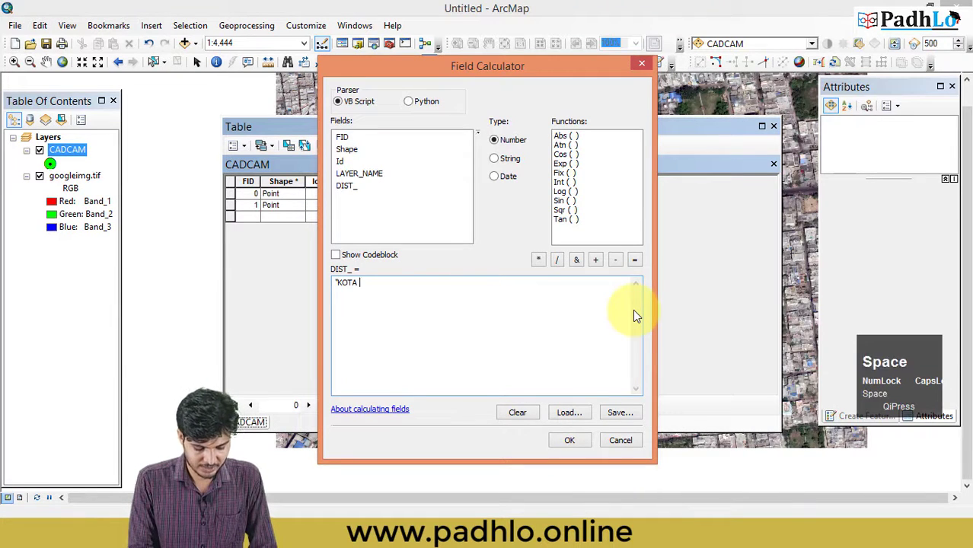
type("CITY")
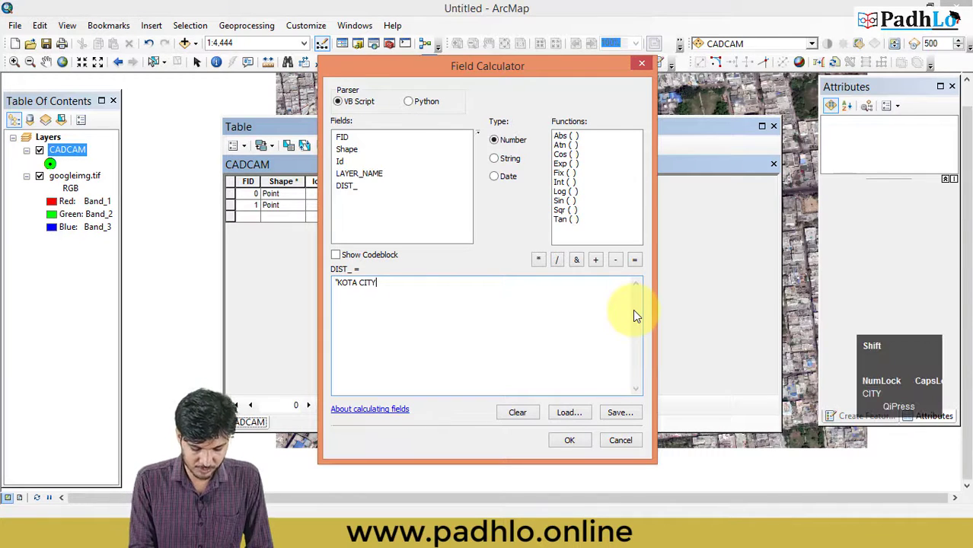
type("\"")
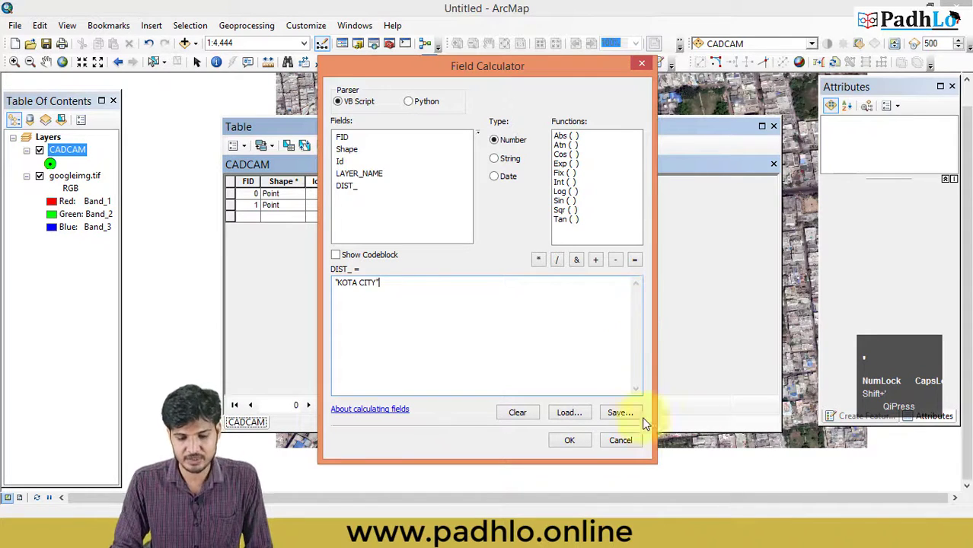
left_click(570, 440)
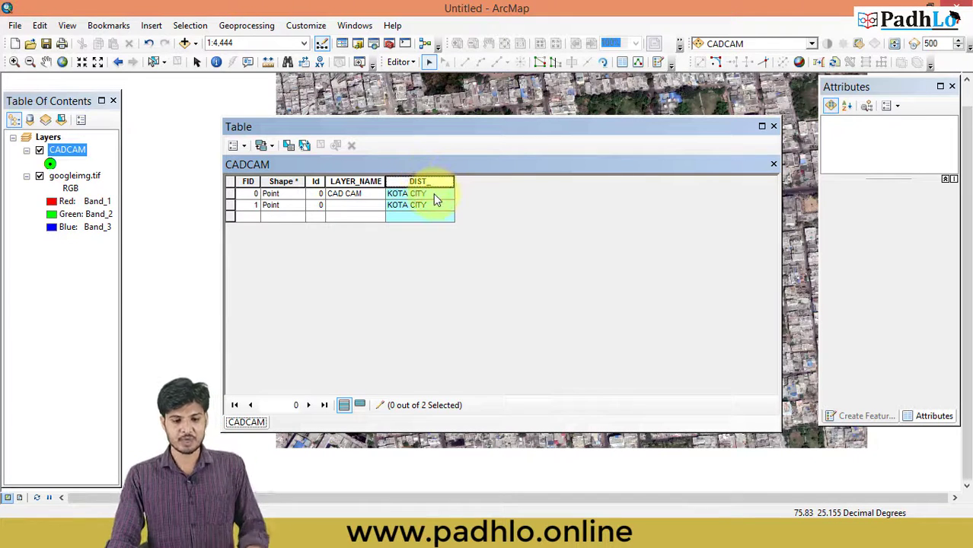
left_click(430, 204)
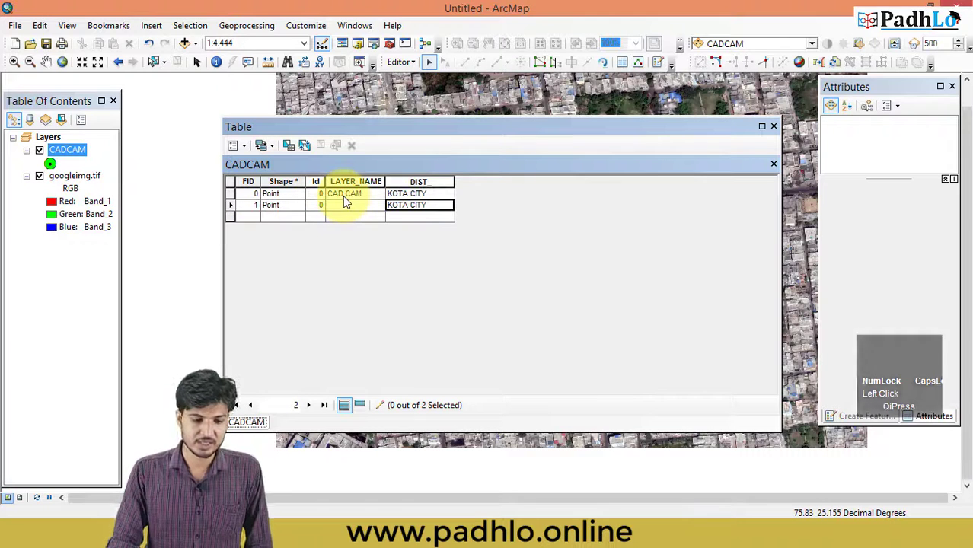
right_click(410, 182)
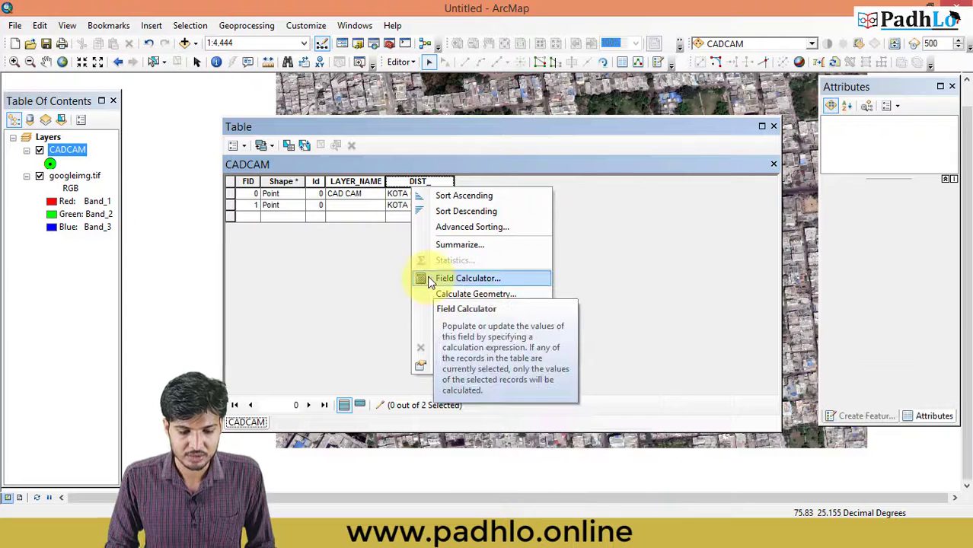
left_click(383, 296)
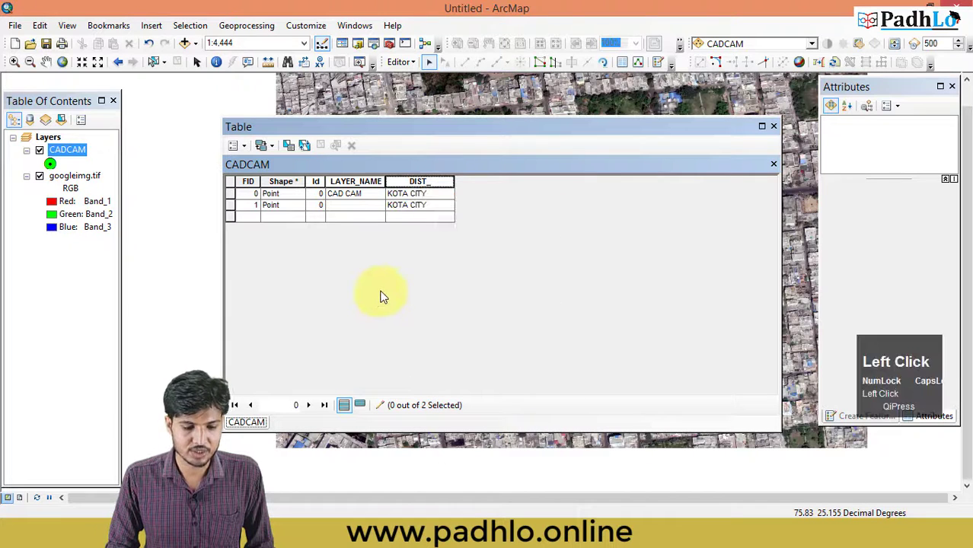
left_click(236, 145)
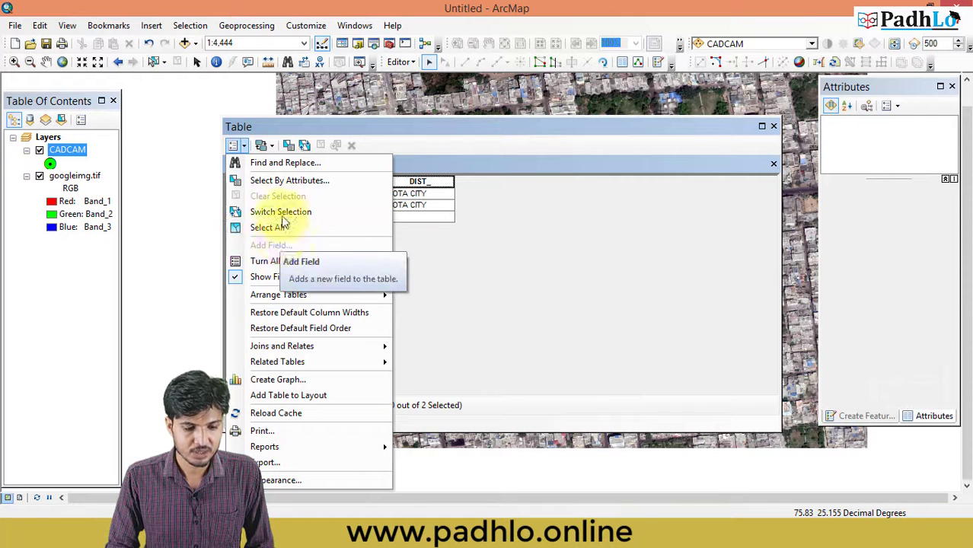
Step: Save the edits made to the CADCAM layer and close its attribute table
left_click(397, 63)
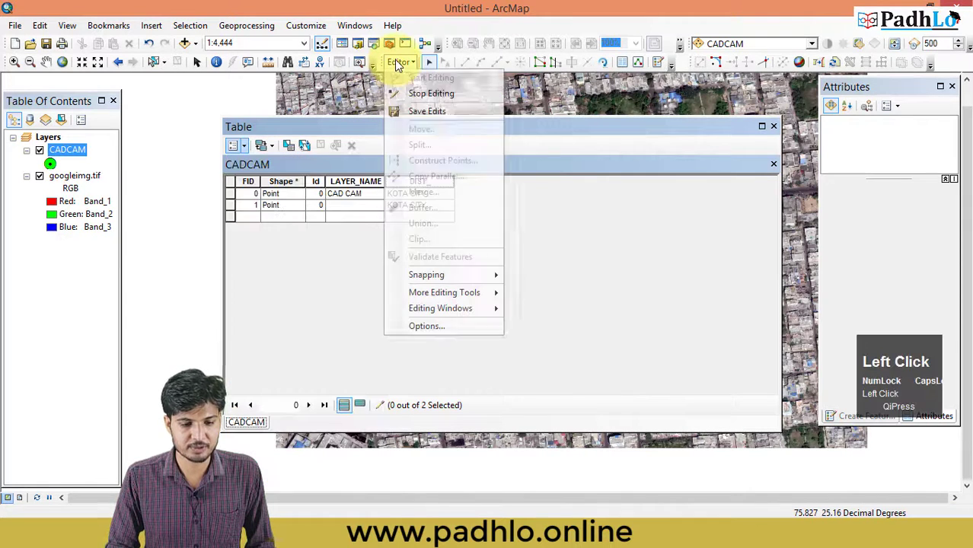
left_click(417, 113)
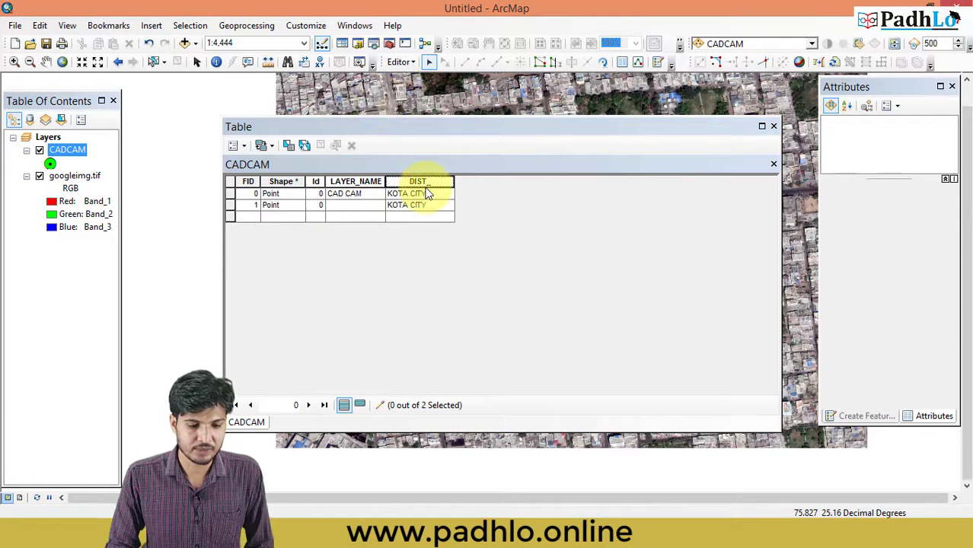
left_click(773, 126)
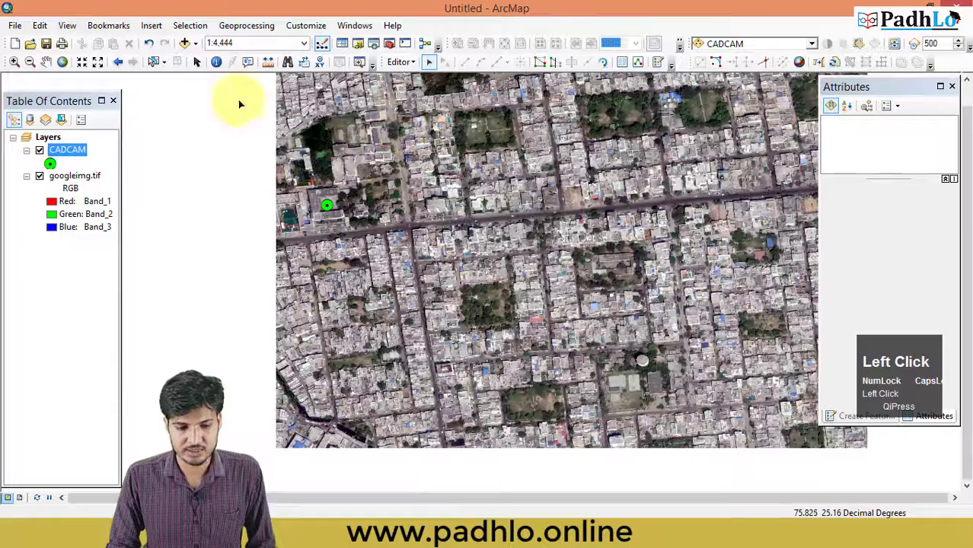
Step: Add the building.shp shapefile from the gis folder on drive F: to the map
left_click(185, 44)
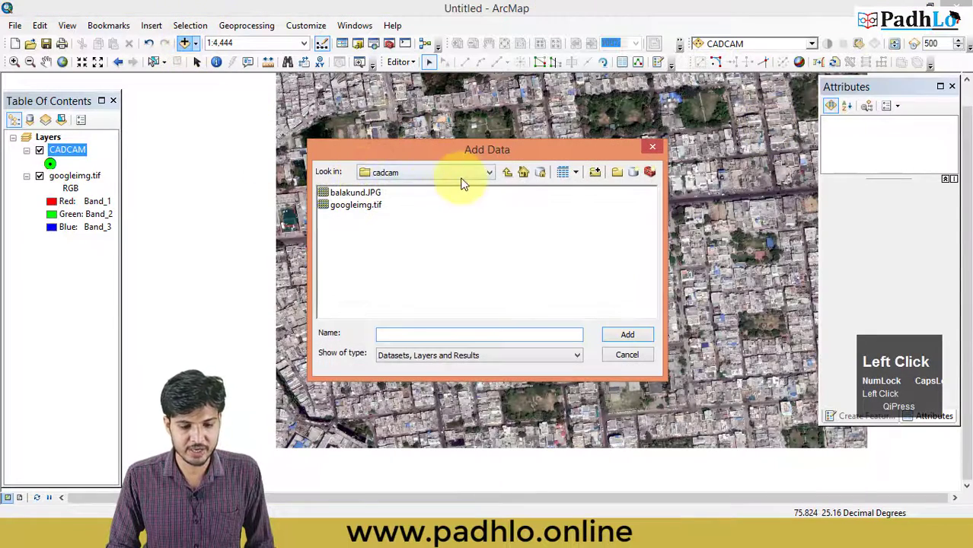
left_click(507, 173)
left_click(392, 172)
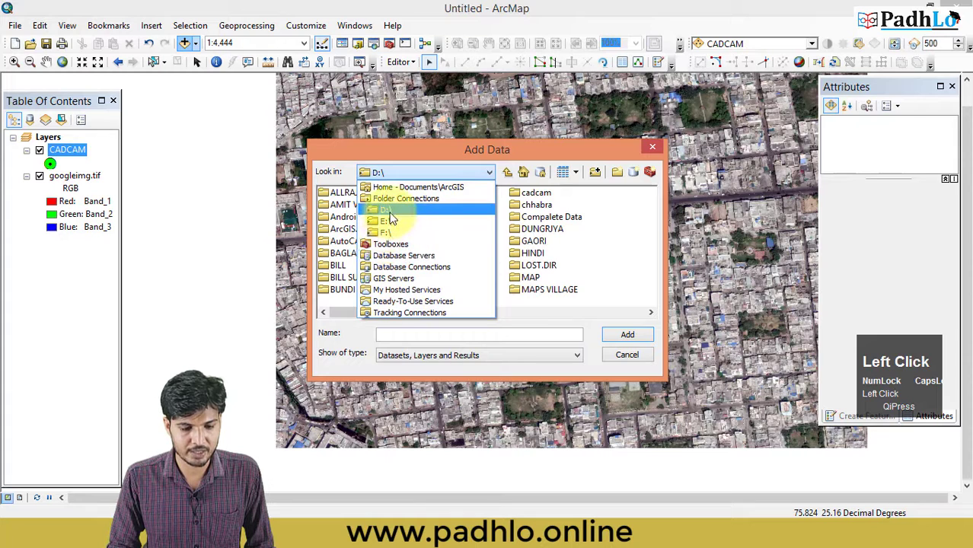
left_click(390, 211)
left_click(395, 172)
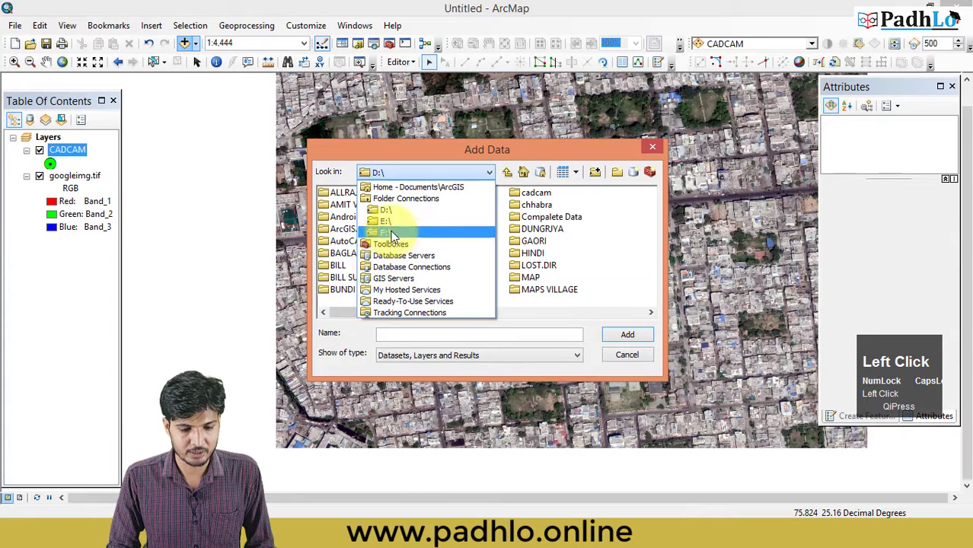
left_click(393, 232)
left_click(333, 267)
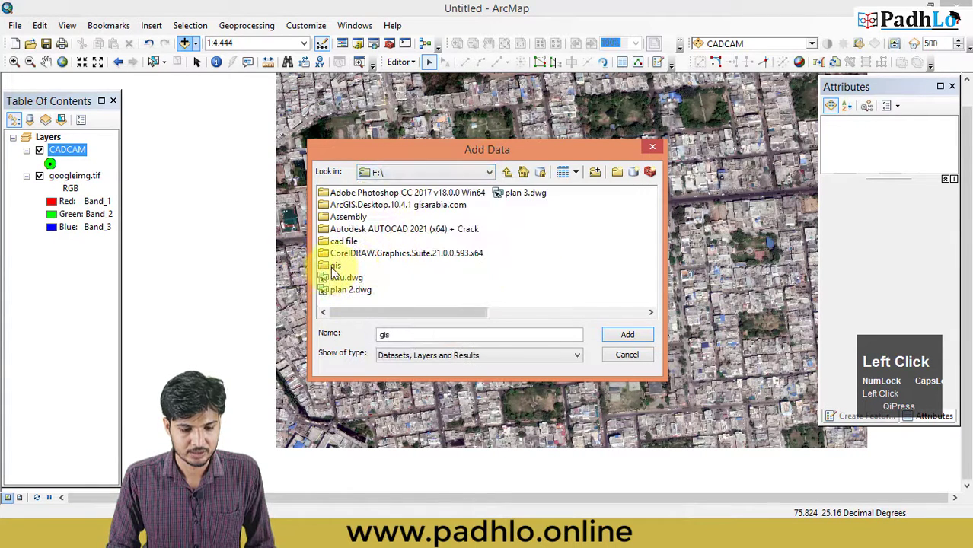
double_click(333, 266)
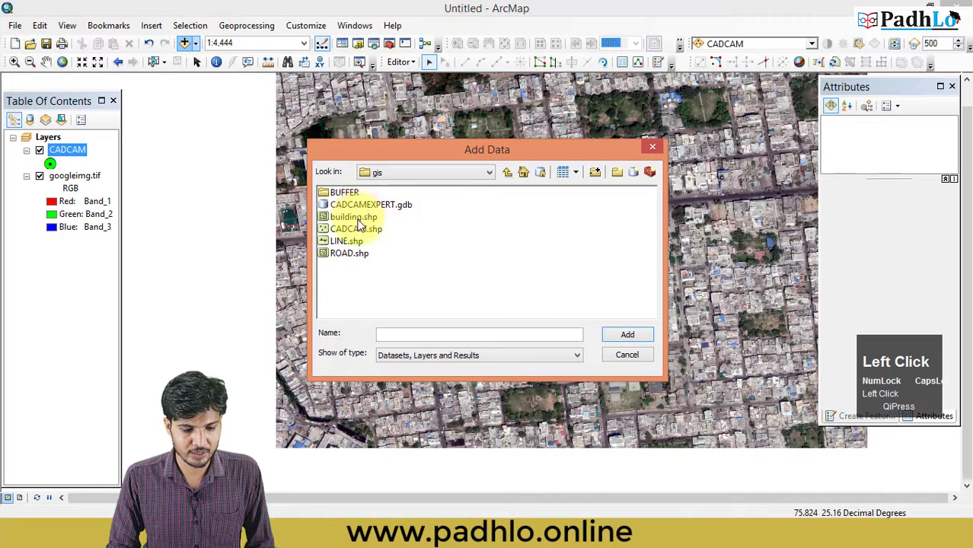
left_click(358, 217)
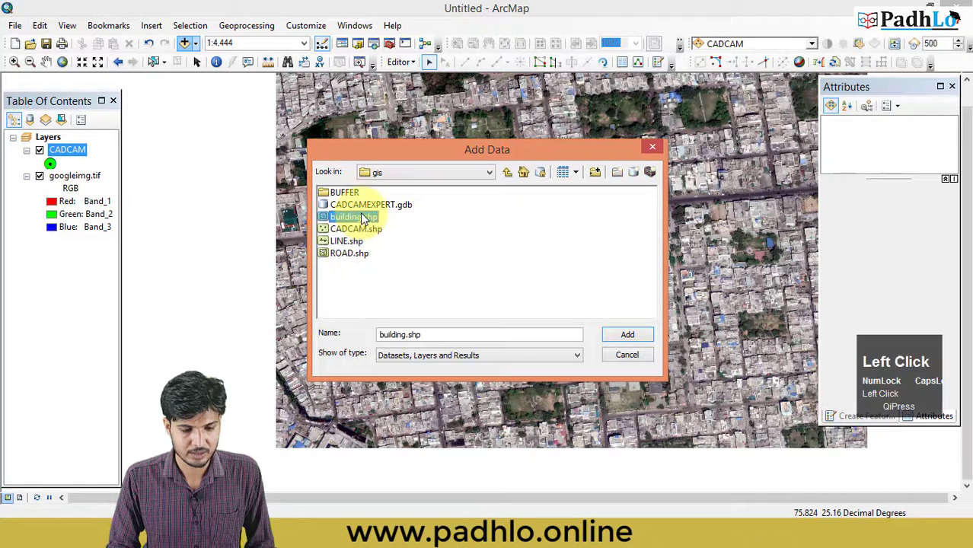
left_click(627, 334)
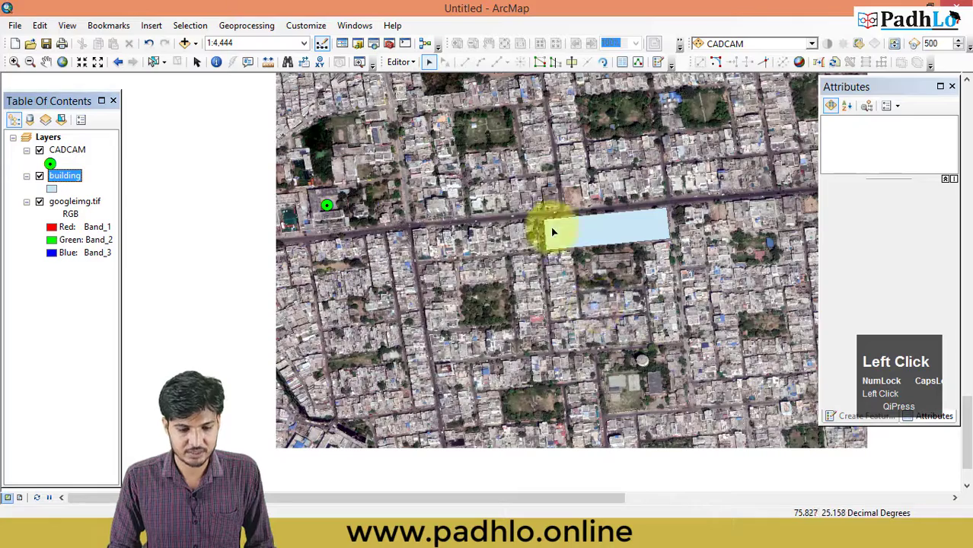
Step: Select the building polygon on the map, and end the edit session with the edits saved
left_click_drag(553, 232, 406, 205)
left_click(153, 61)
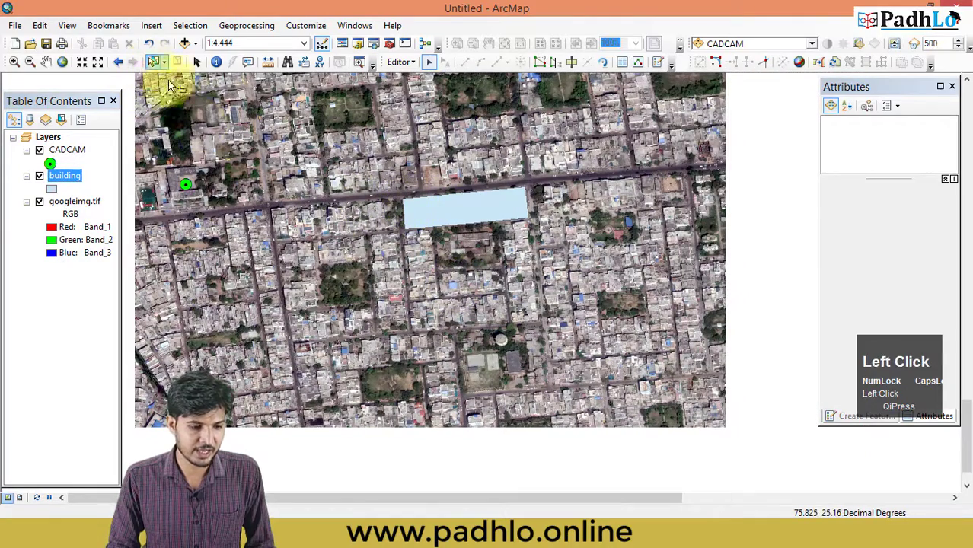
left_click(439, 215)
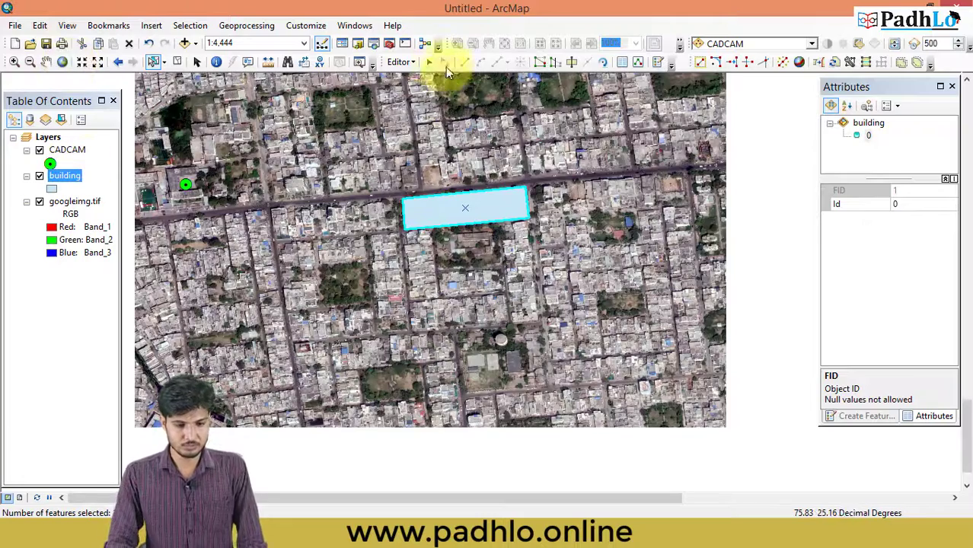
left_click(399, 62)
left_click(413, 94)
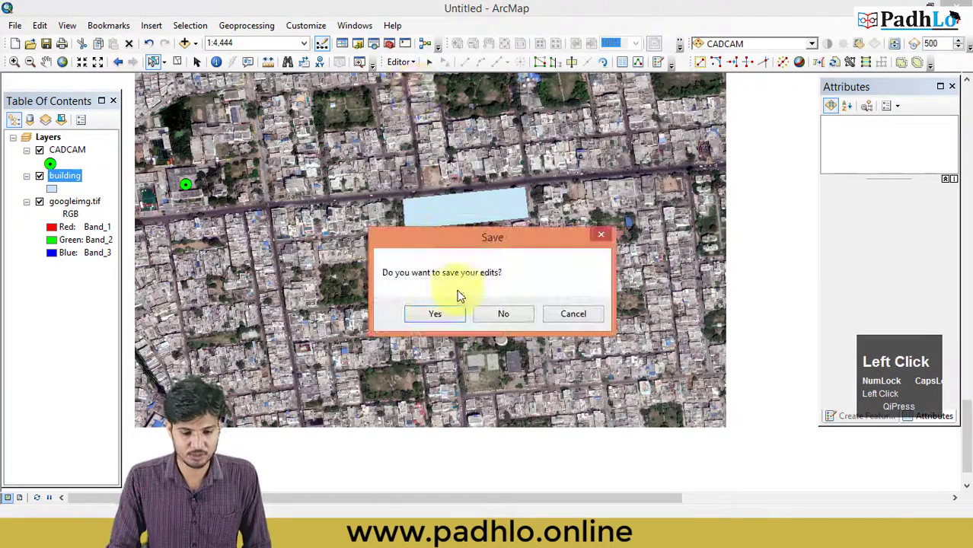
left_click(433, 310)
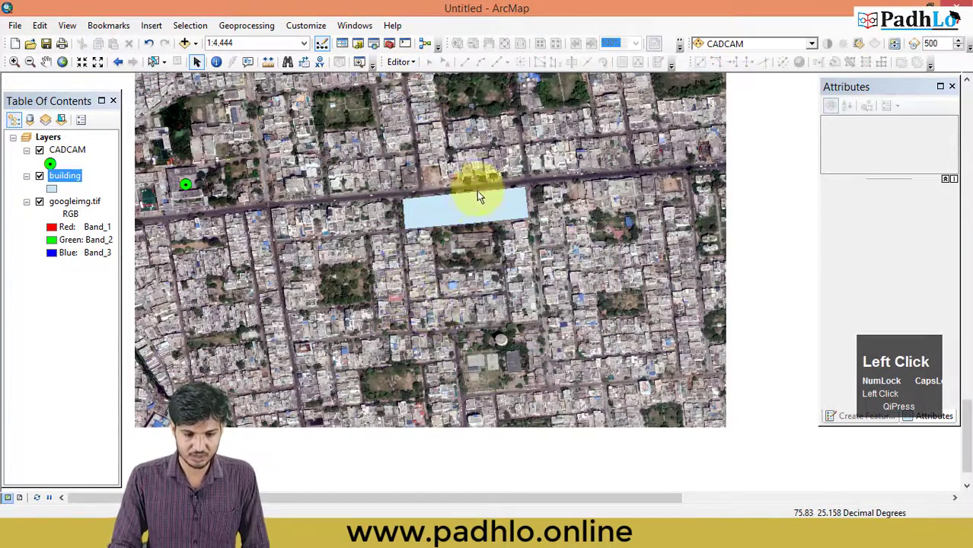
Step: Select the building polygon on the map again and open the building layer's attribute table
left_click(153, 61)
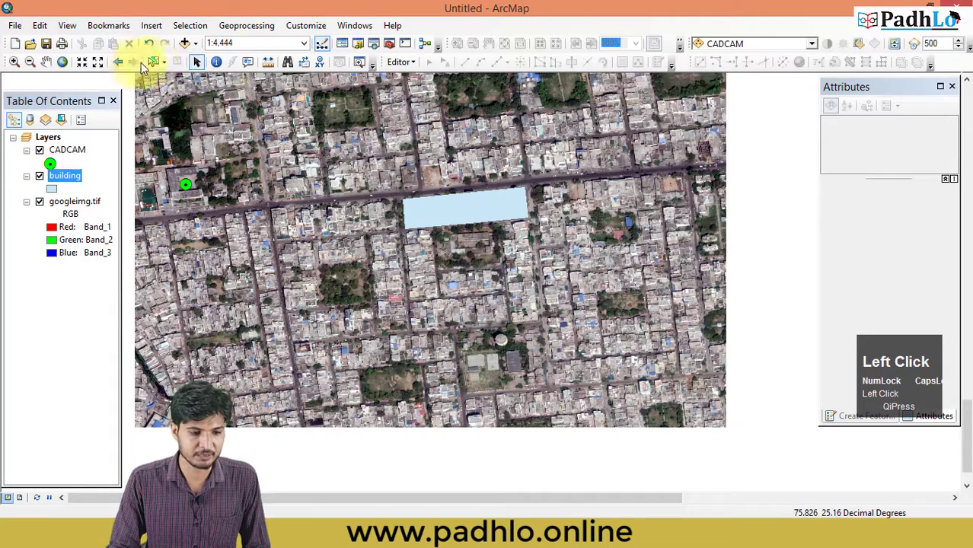
left_click(449, 211)
left_click(74, 179)
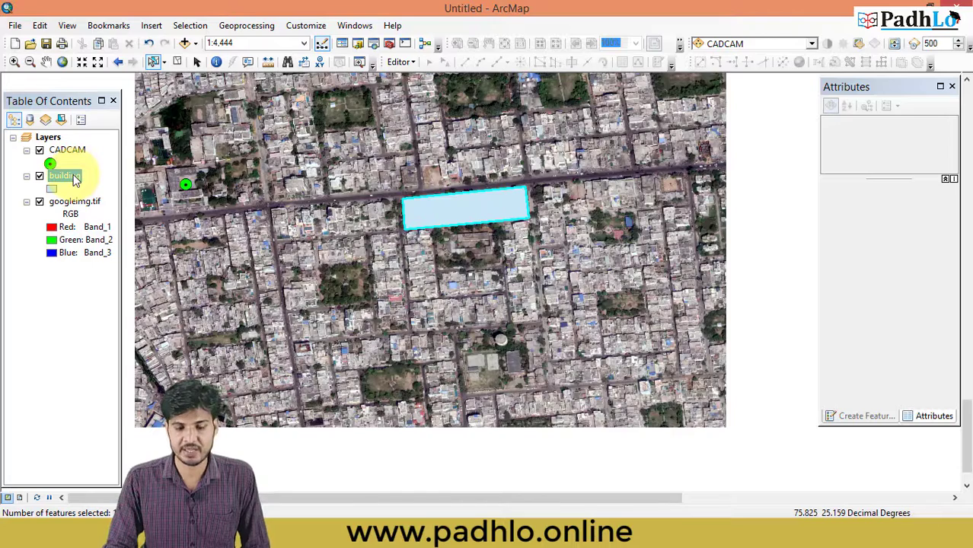
right_click(76, 180)
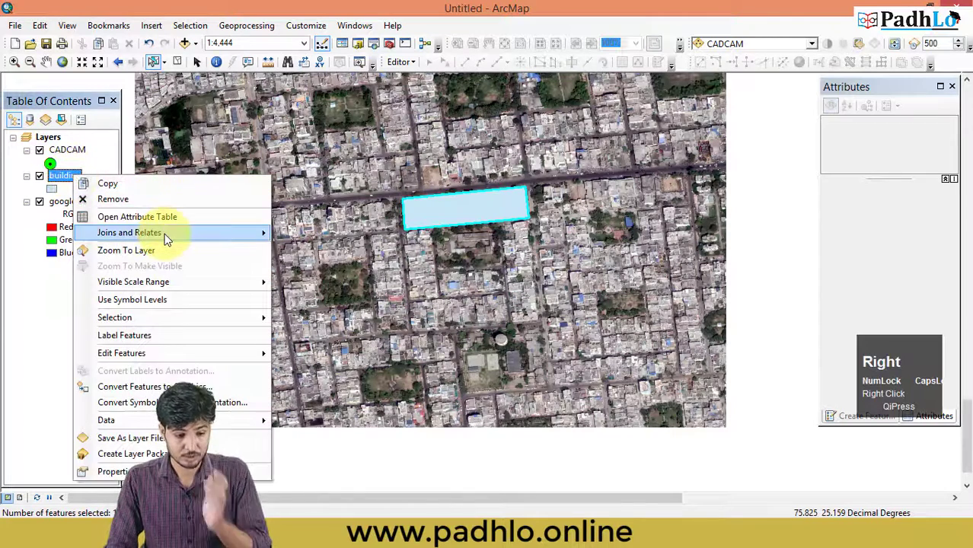
mouse_move(166, 236)
left_click(168, 217)
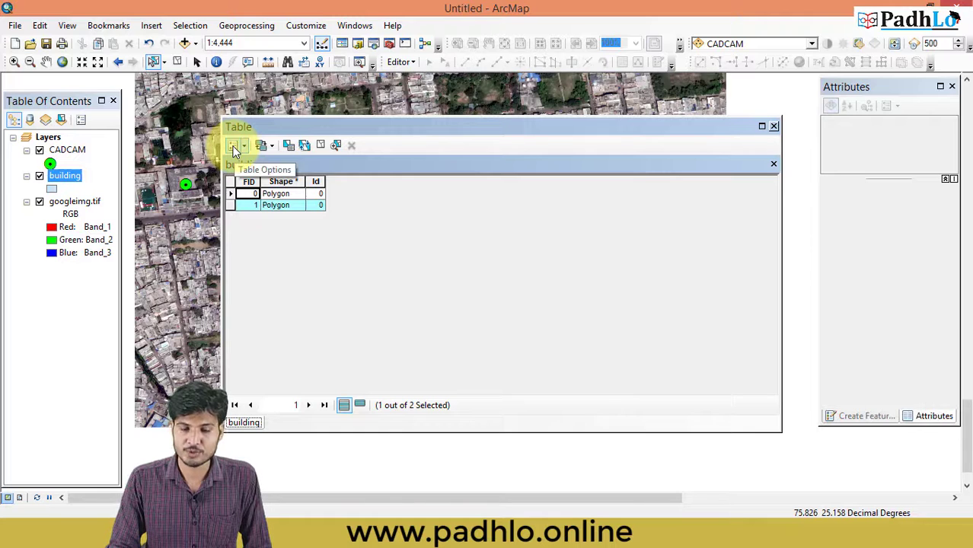
Step: Add a field named AREA of type Double to the building attribute table
left_click(234, 150)
left_click(271, 244)
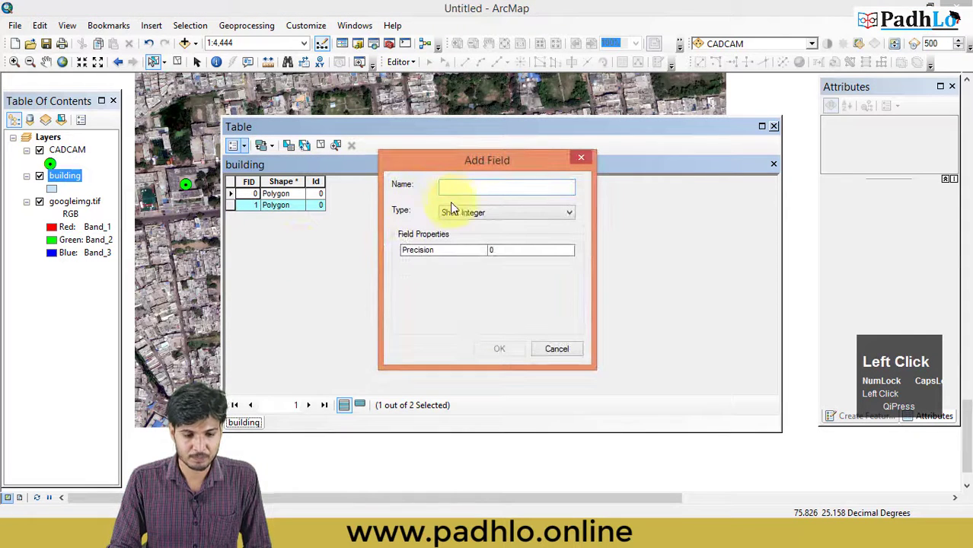
type("AREA")
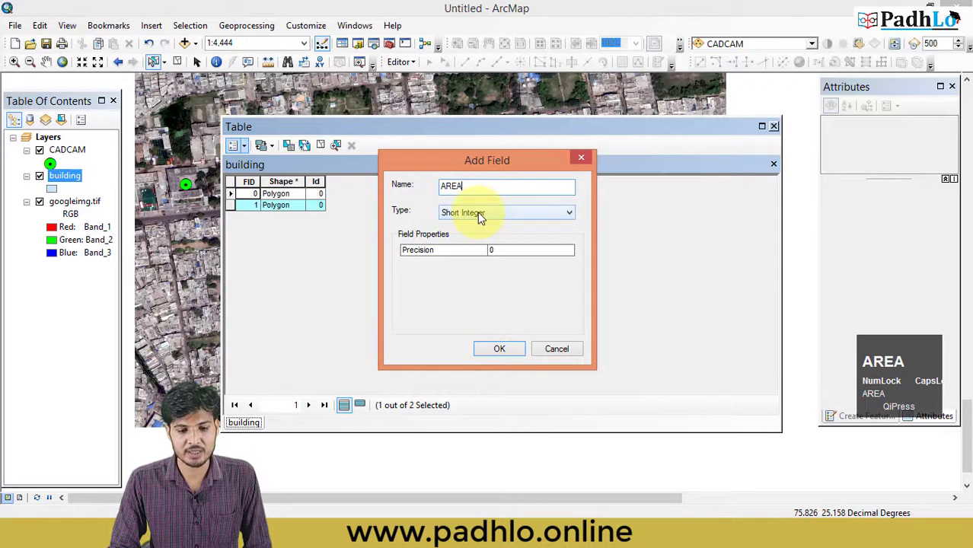
left_click(477, 213)
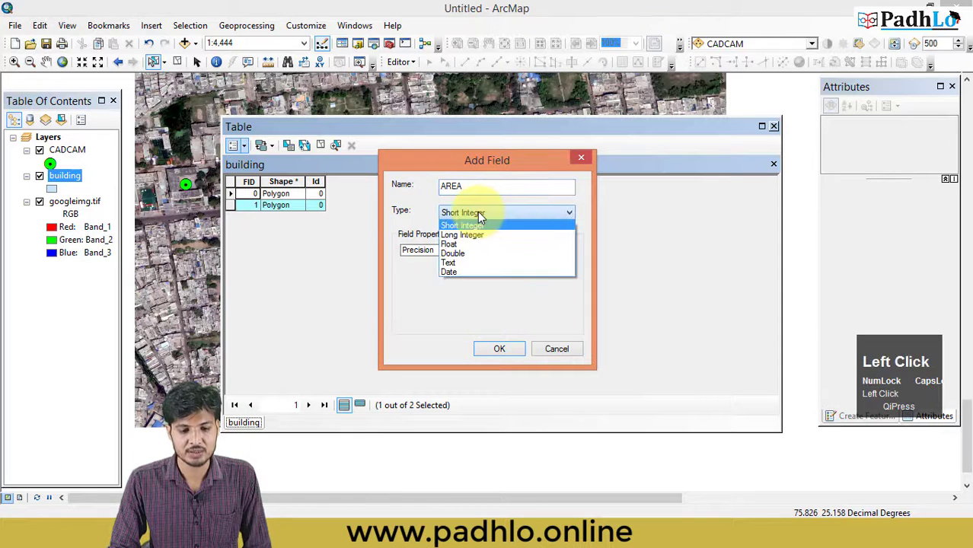
left_click(461, 254)
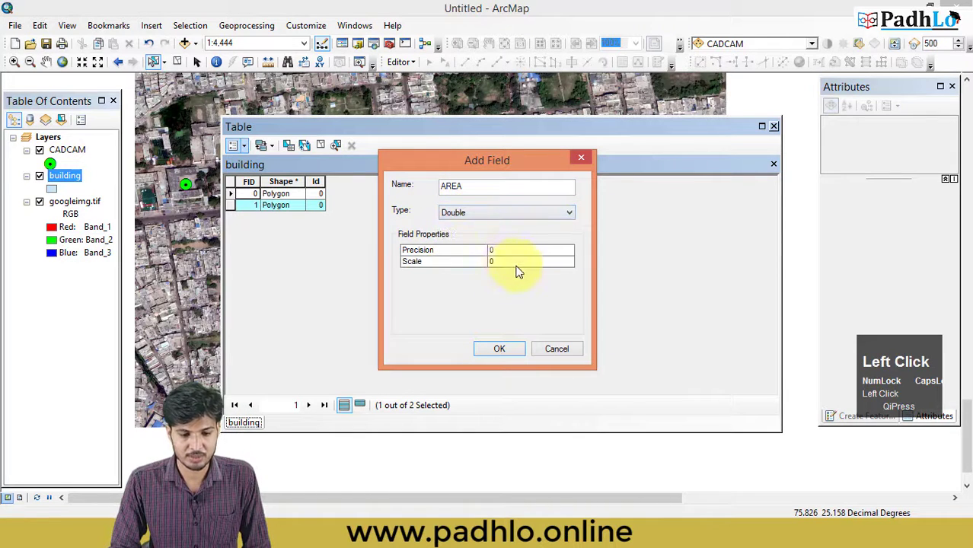
left_click(505, 355)
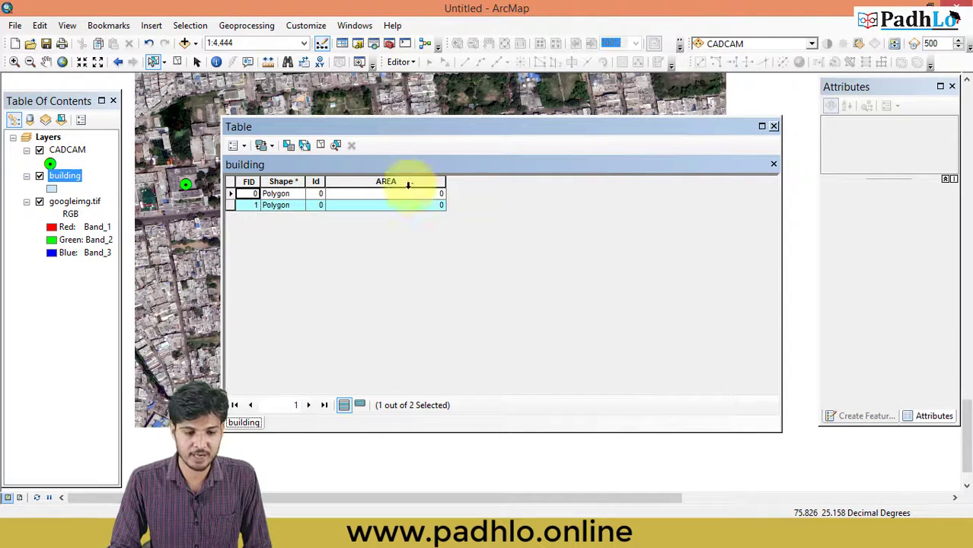
Step: Calculate the area of the selected building polygon in hectares into the AREA field, using the data source's coordinate system
right_click(392, 181)
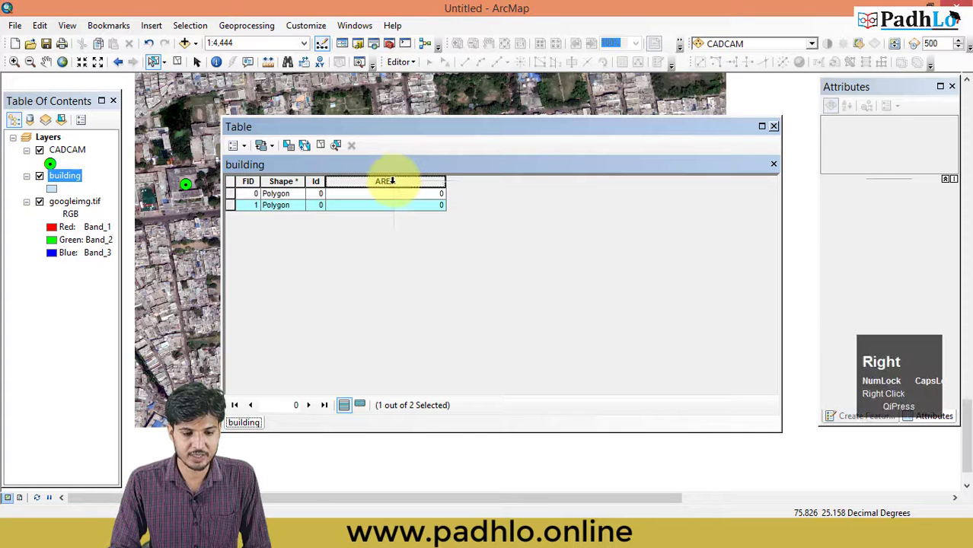
left_click(375, 186)
right_click(387, 183)
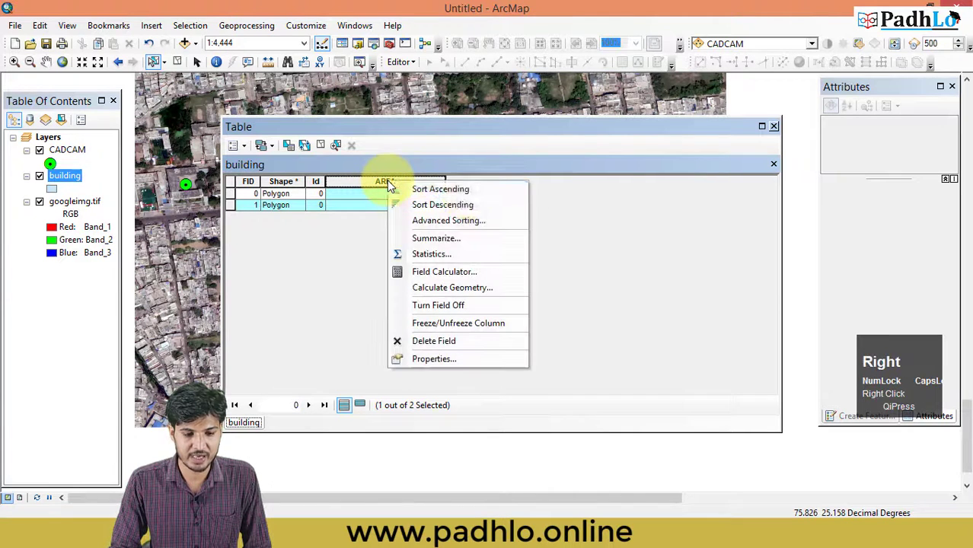
left_click(455, 287)
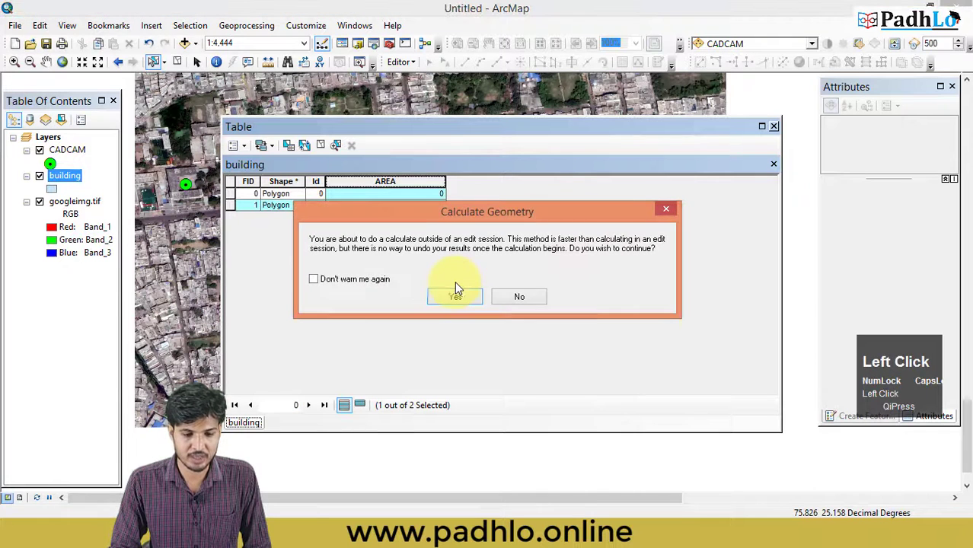
left_click(454, 297)
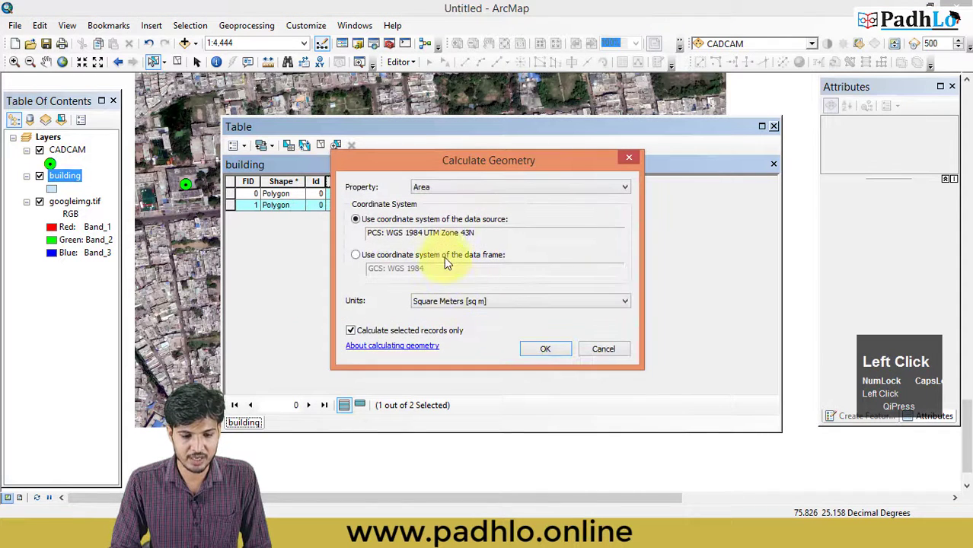
left_click(487, 302)
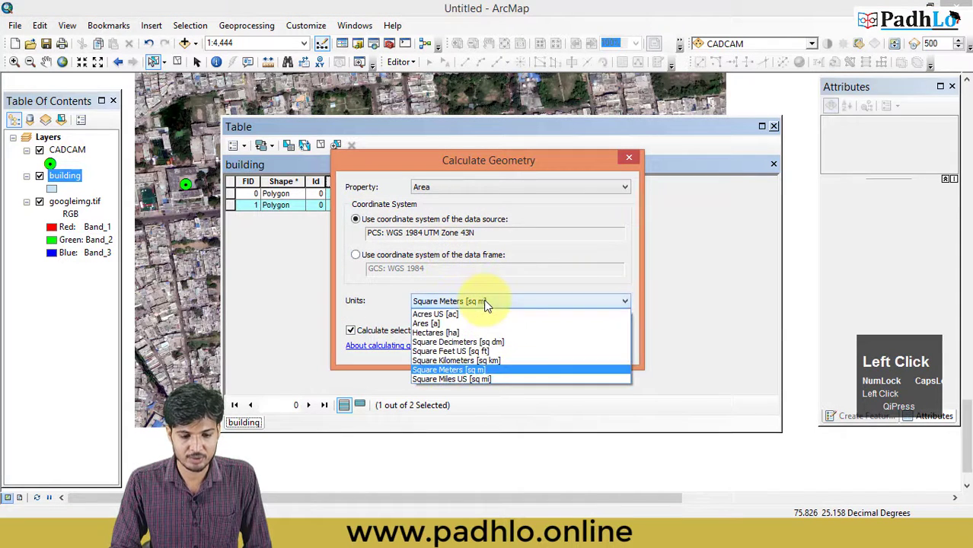
left_click(451, 333)
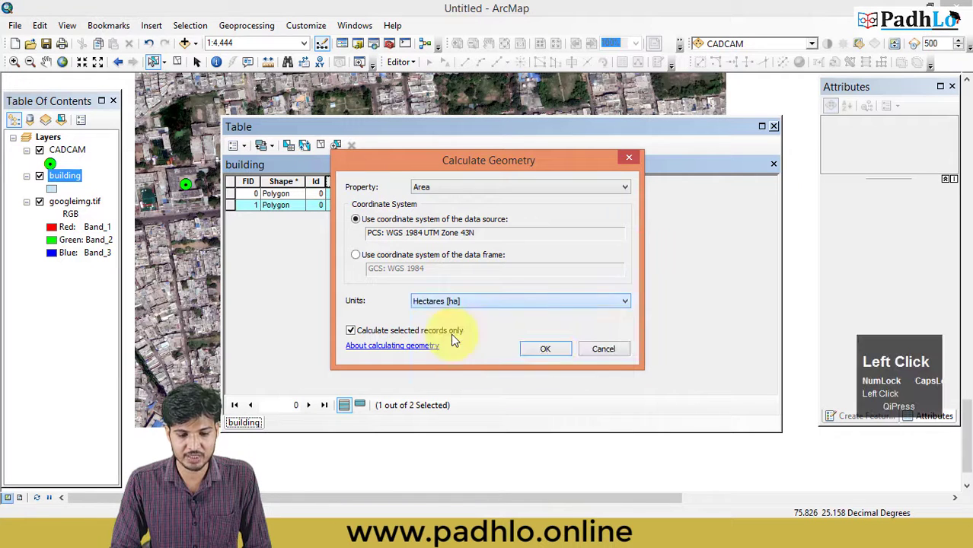
left_click(544, 351)
left_click(454, 296)
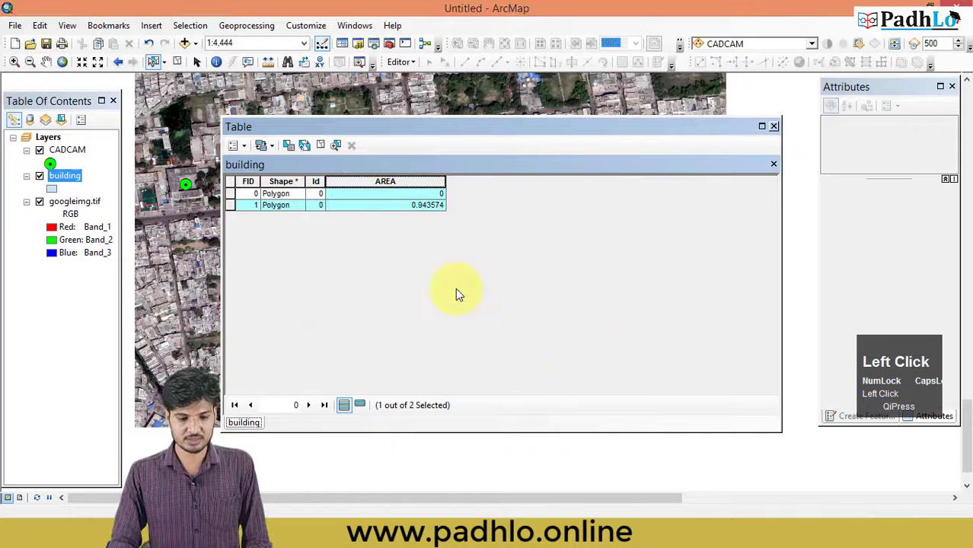
Step: Zoom the map to the polygon of the record with FID 1, and shrink and move the attribute table clear of it
left_click(230, 206)
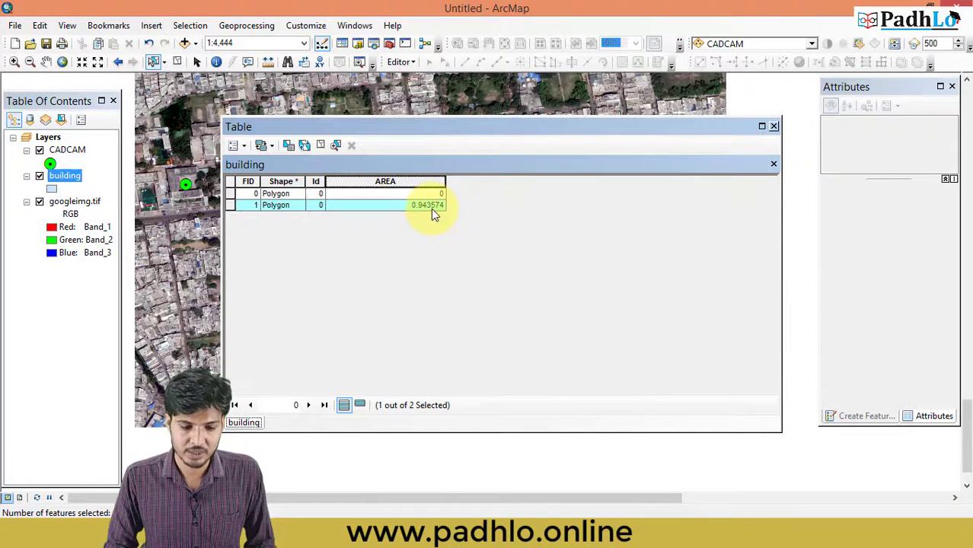
double_click(230, 204)
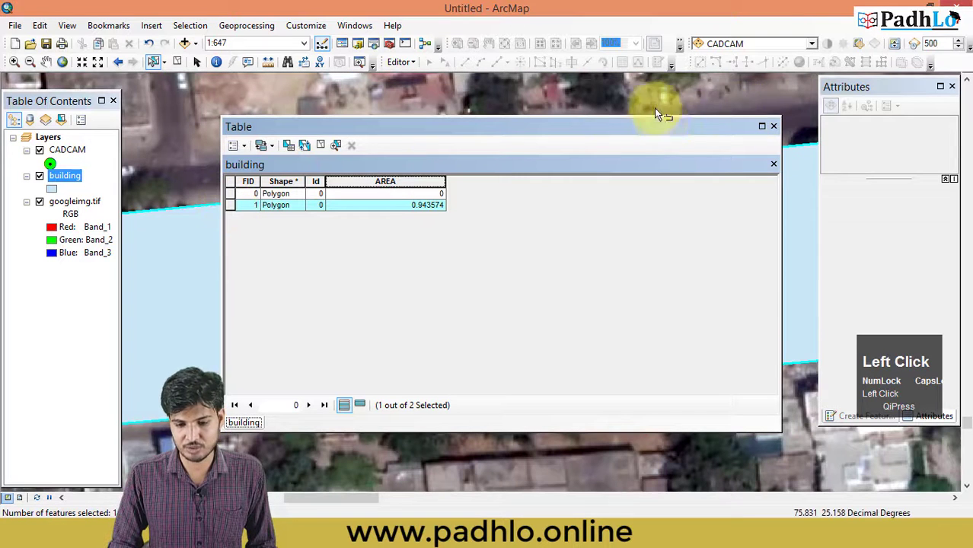
scroll(653, 104, "up", 1)
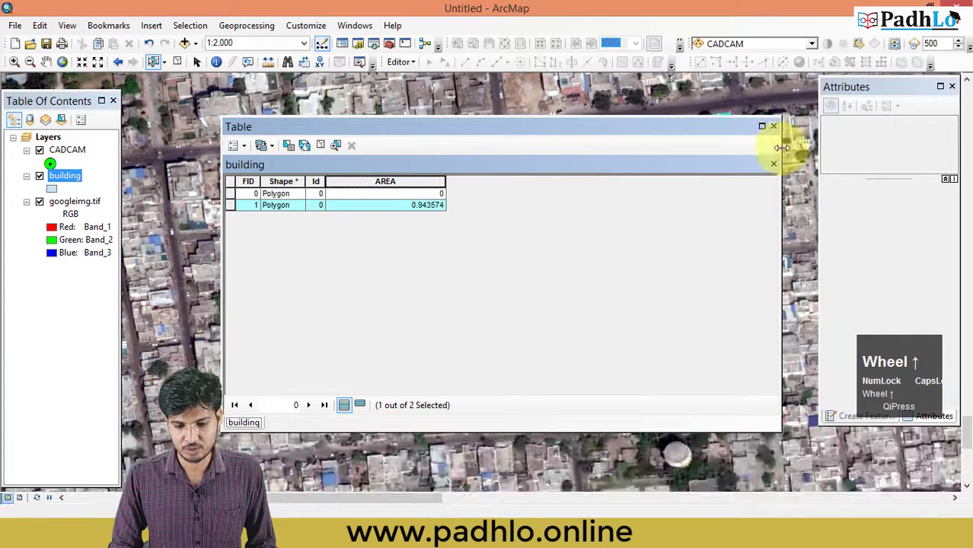
left_click_drag(782, 151, 542, 178)
left_click_drag(444, 131, 820, 213)
middle_click(423, 152)
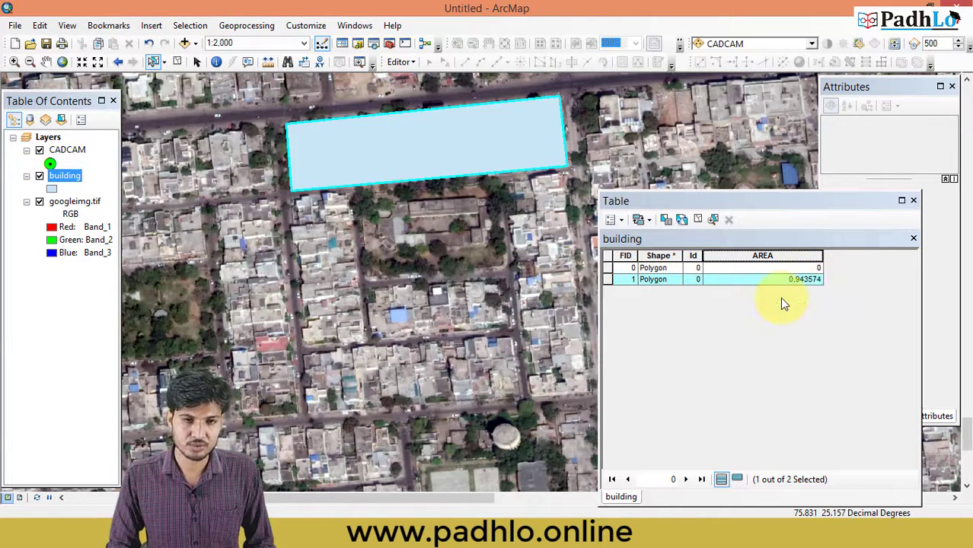
left_click(373, 154)
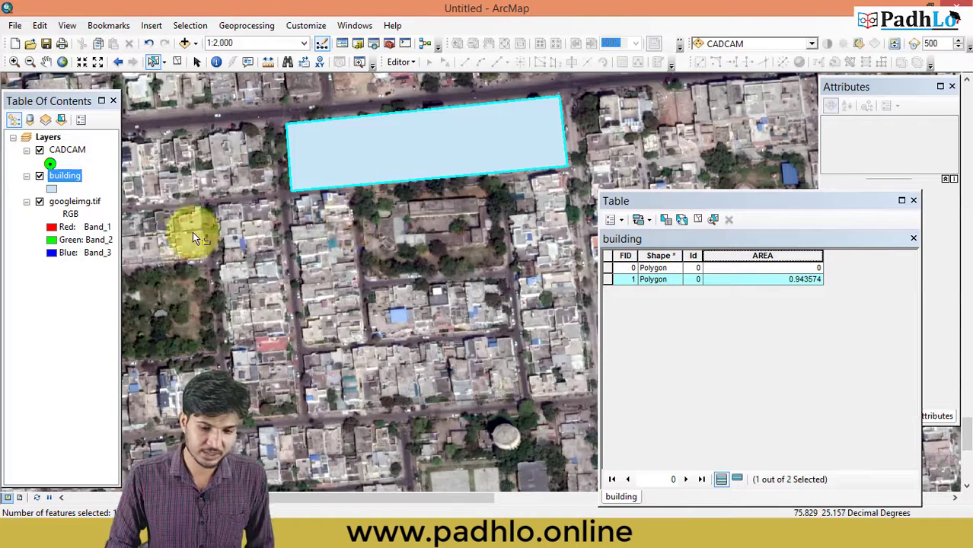
Step: Hide the building and CADCAM layers to view the bare imagery, and show both layers again
left_click(44, 176)
left_click(39, 176)
left_click(39, 150)
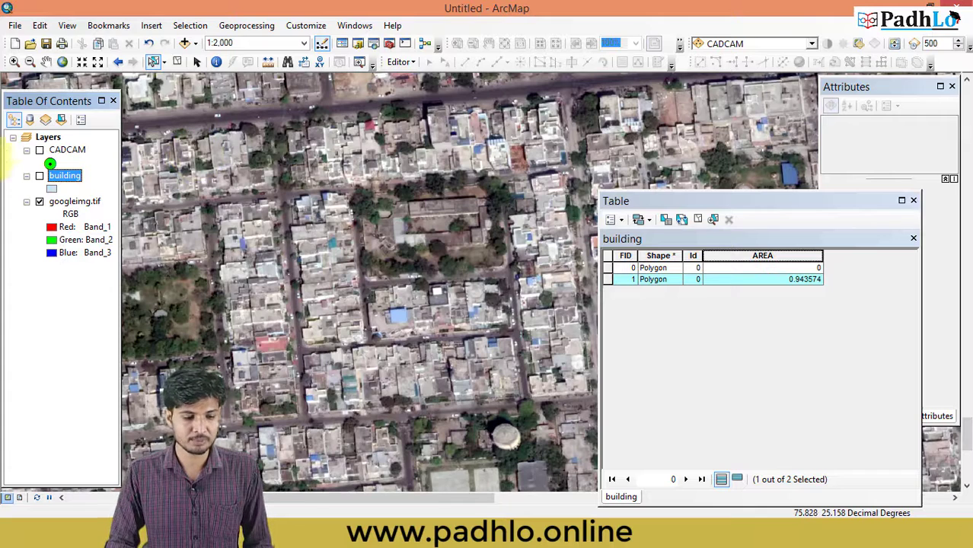
left_click(40, 150)
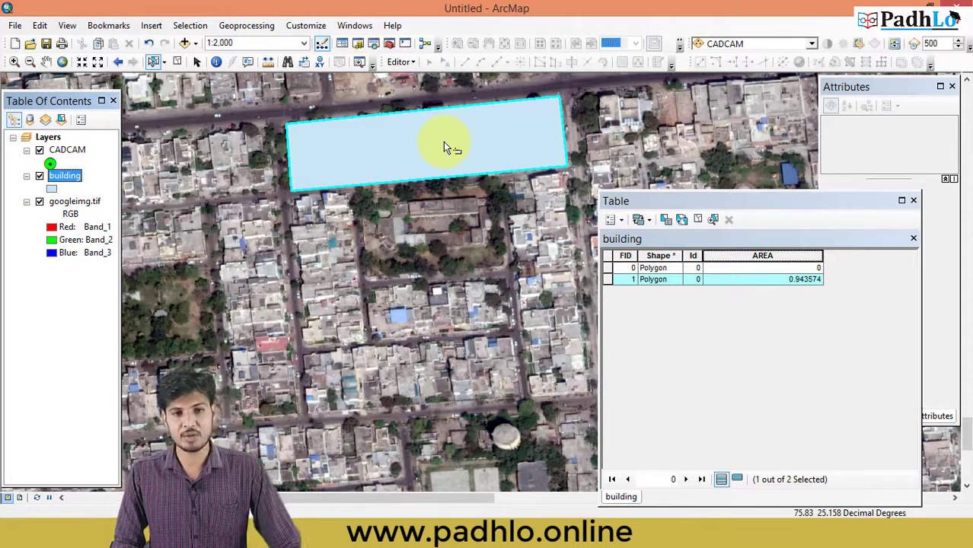
Step: Turn on feature labels in the building layer's properties
left_click(70, 176)
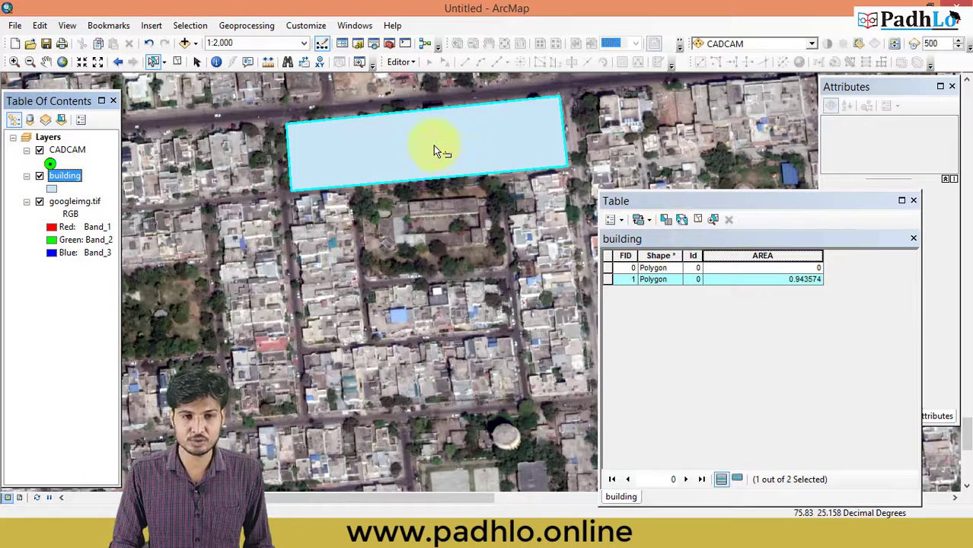
right_click(67, 183)
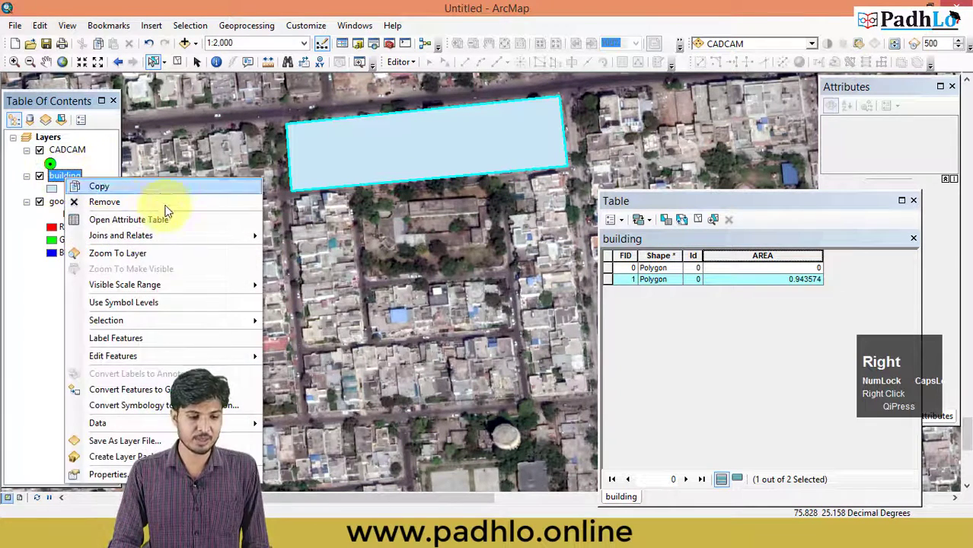
left_click(120, 473)
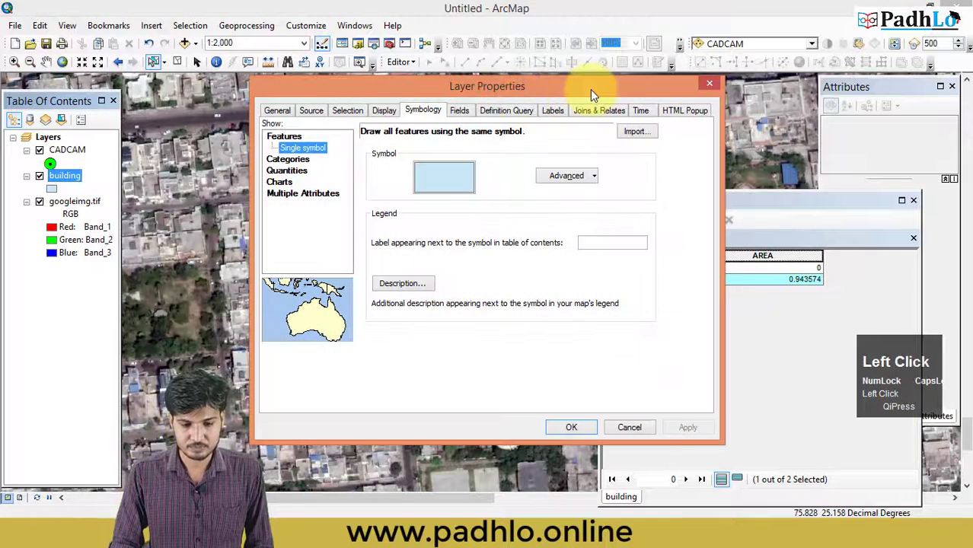
left_click(326, 110)
left_click(350, 110)
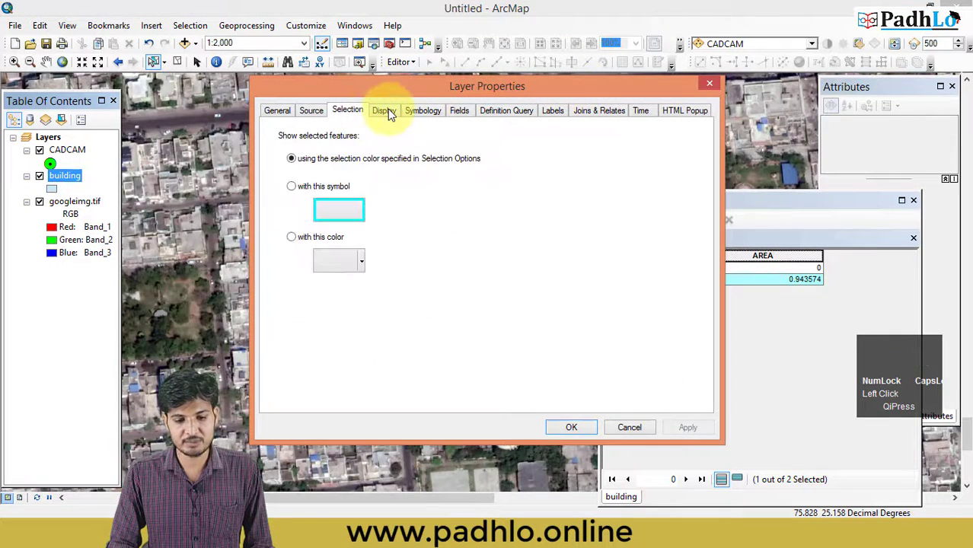
left_click(385, 111)
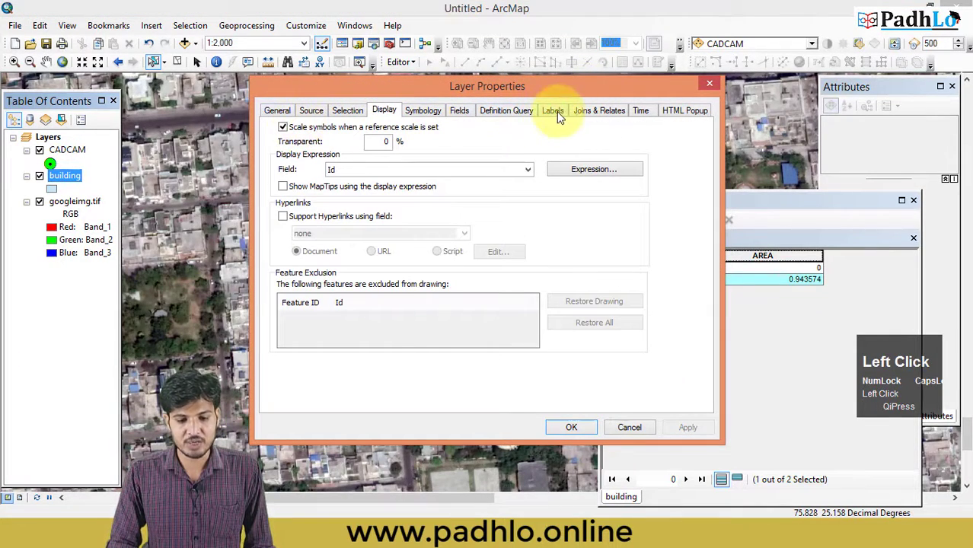
left_click(553, 111)
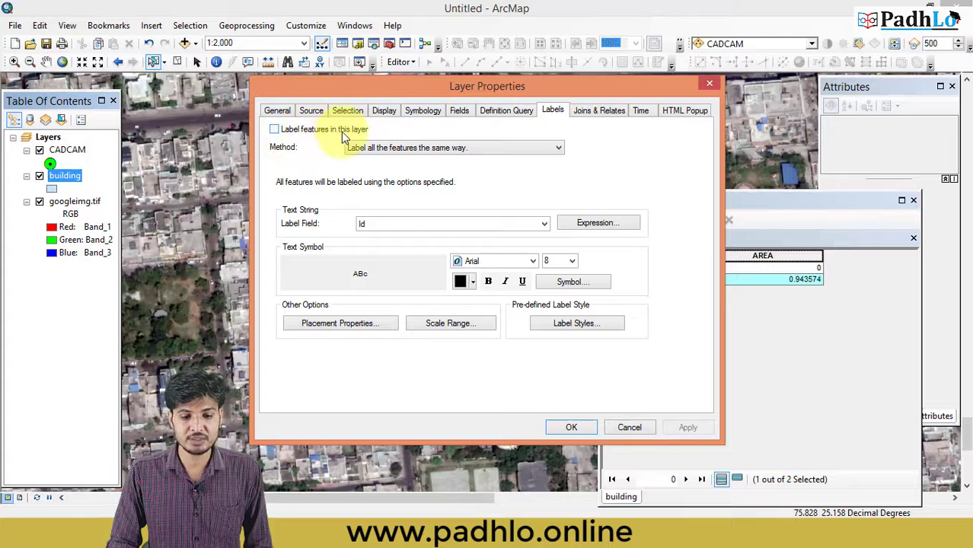
left_click(275, 130)
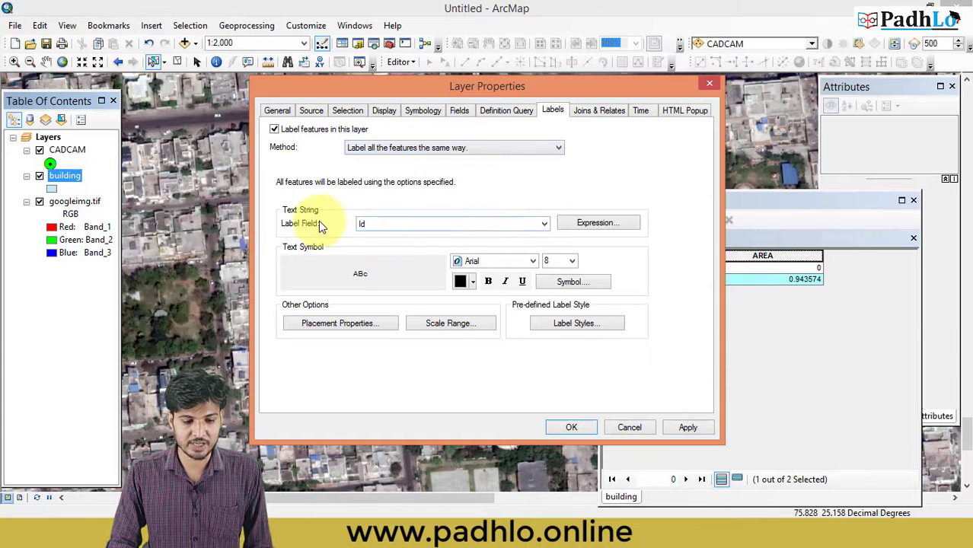
Step: Set AREA as the label field for the building layer
left_click(392, 227)
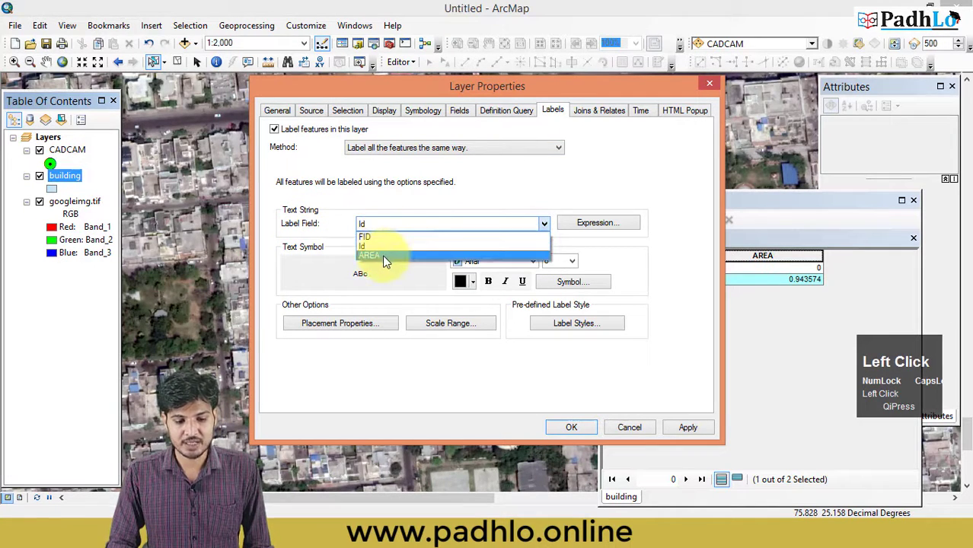
left_click(383, 254)
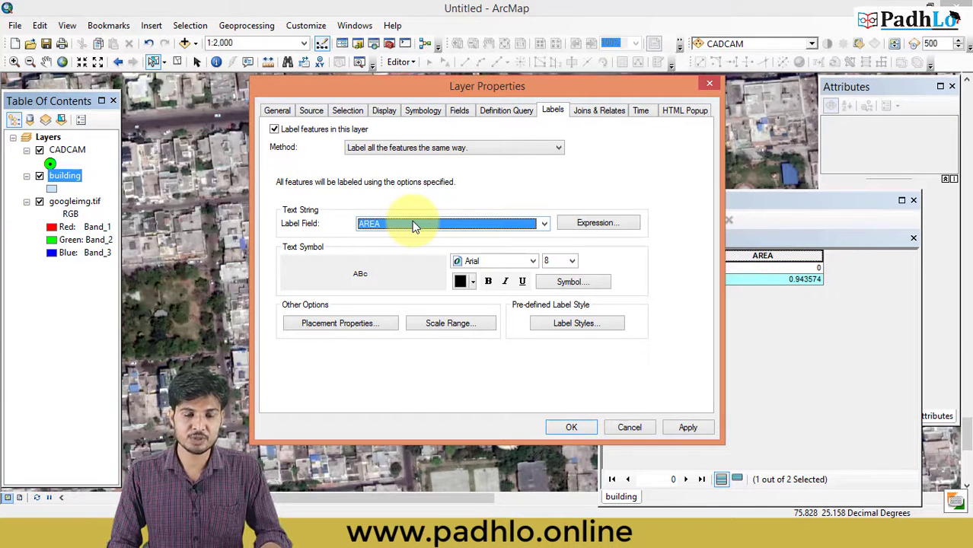
left_click(404, 227)
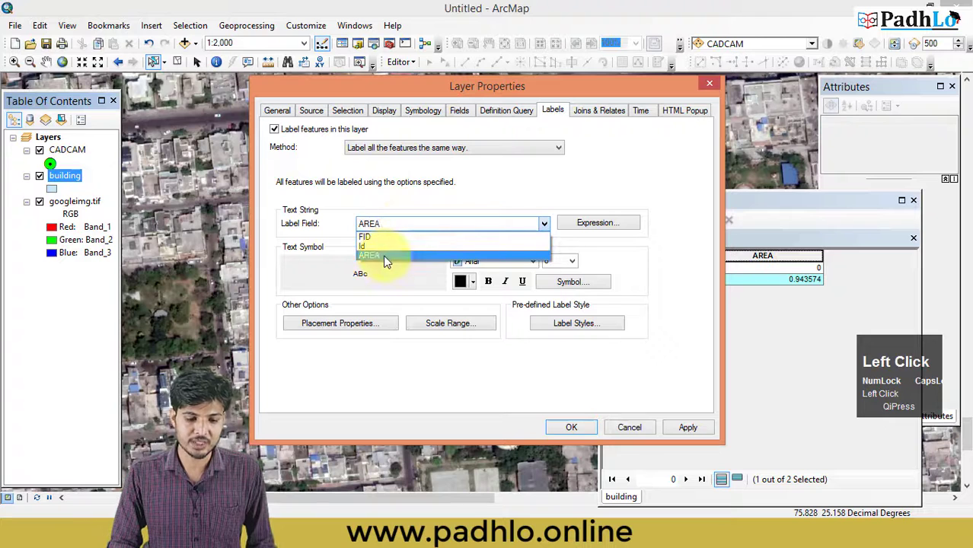
left_click(386, 258)
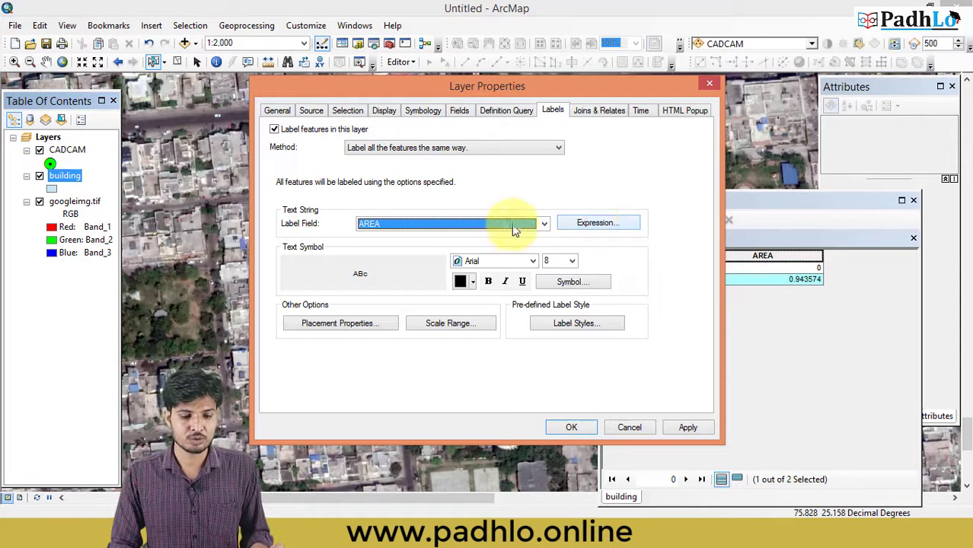
Step: Append the Id field to the building layer's label expression after [AREA], and accept the expression
left_click(544, 223)
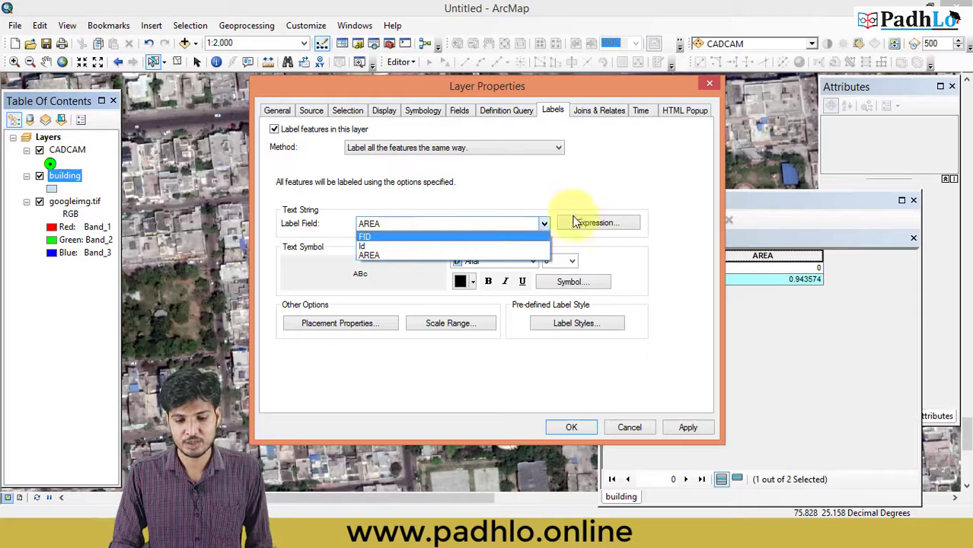
left_click(596, 223)
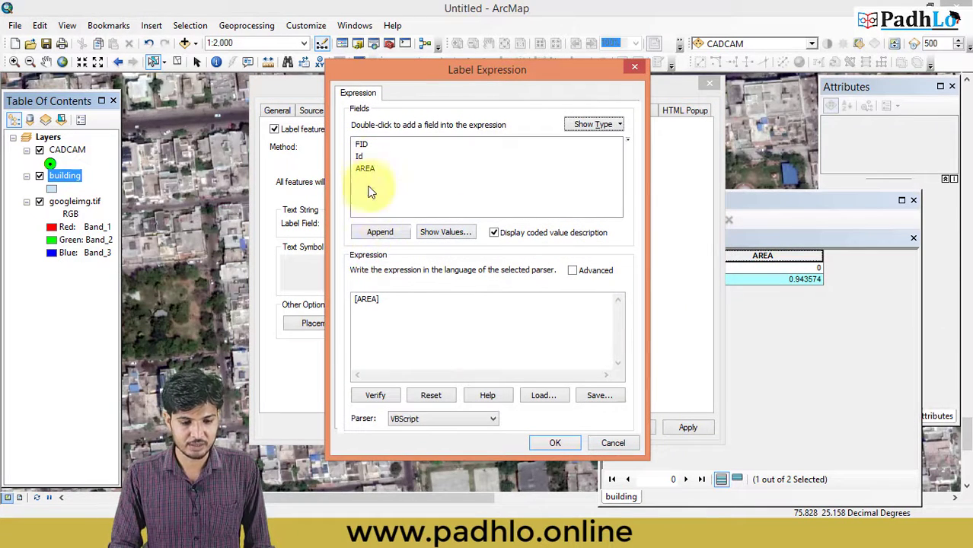
left_click(359, 156)
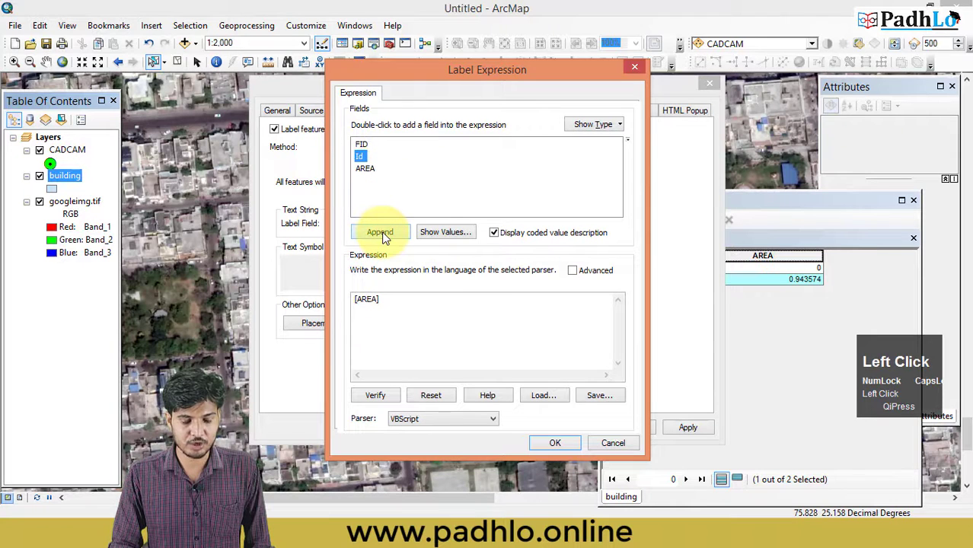
left_click(382, 233)
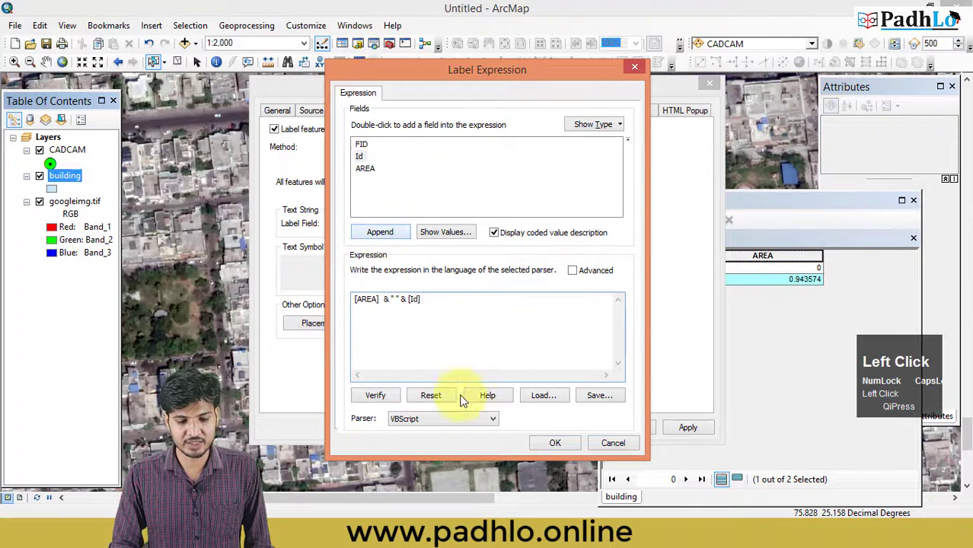
left_click(563, 442)
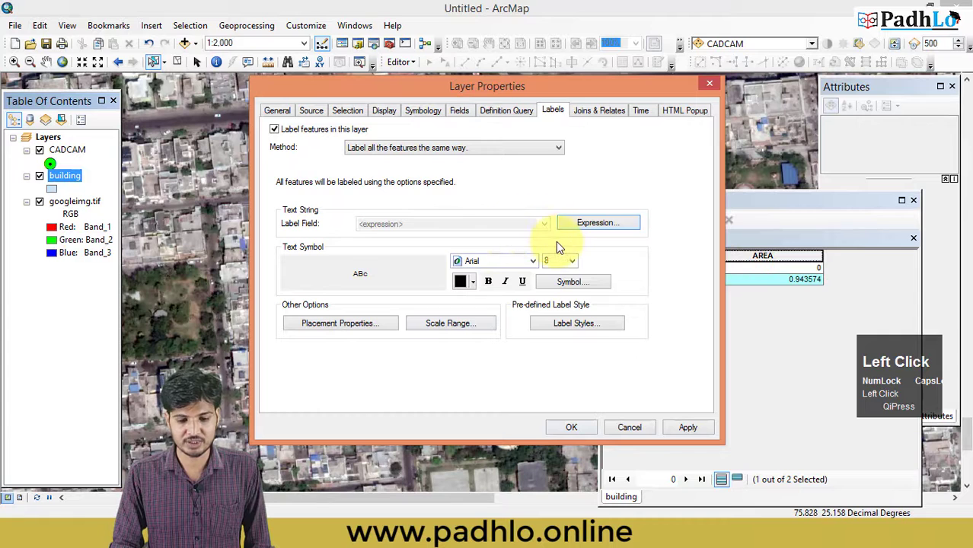
left_click(585, 230)
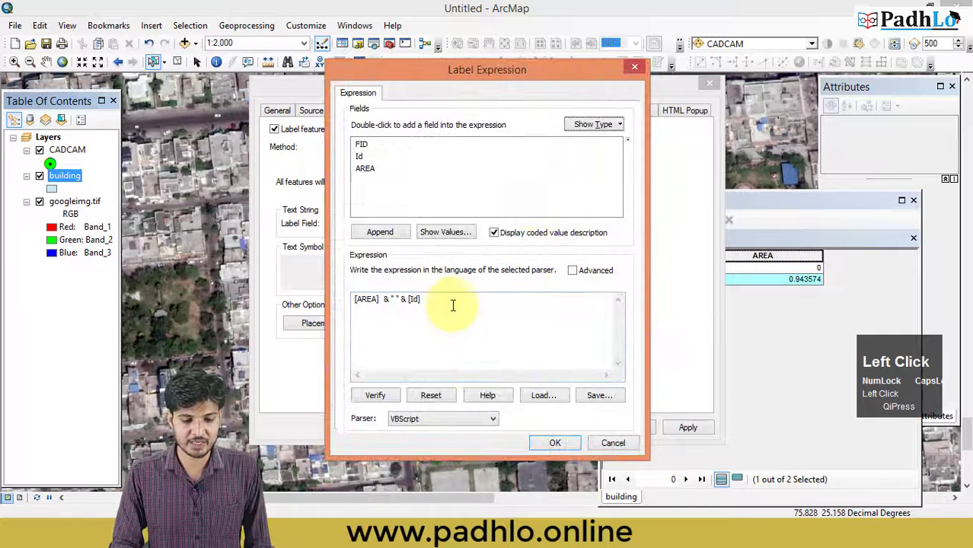
key("BackSpace")
key("BackSpace")
key("BackSpace")
key("BackSpace")
key("BackSpace")
key("BackSpace")
key("BackSpace")
key("BackSpace")
key("BackSpace")
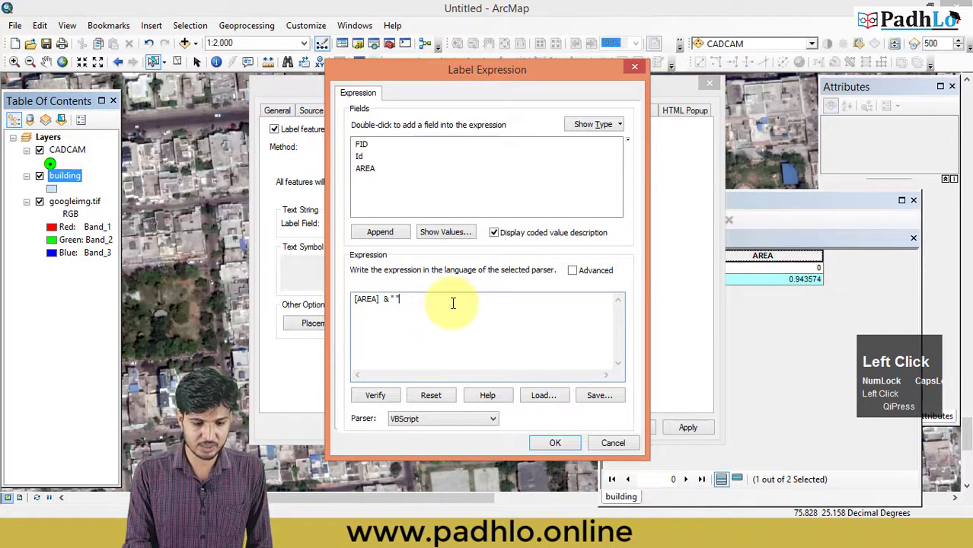
key("Return")
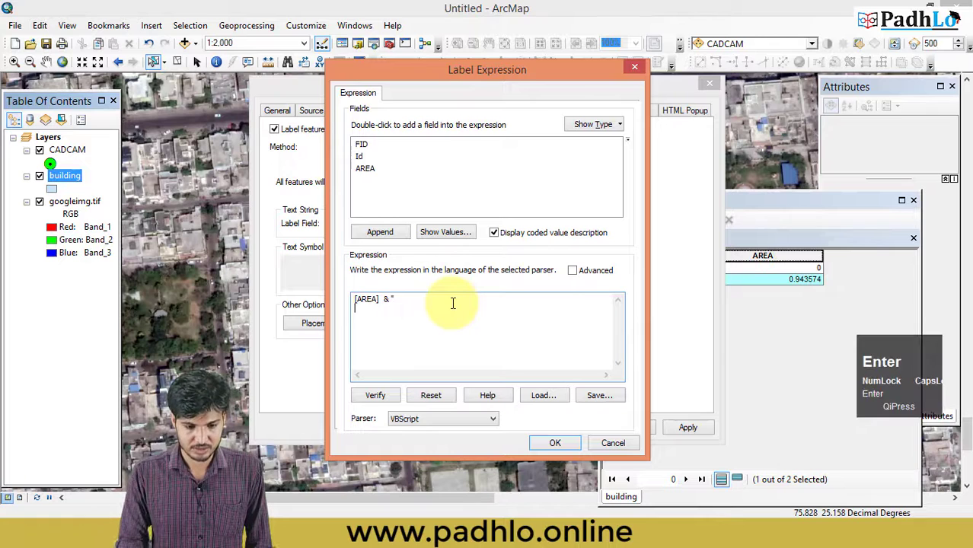
key("BackSpace")
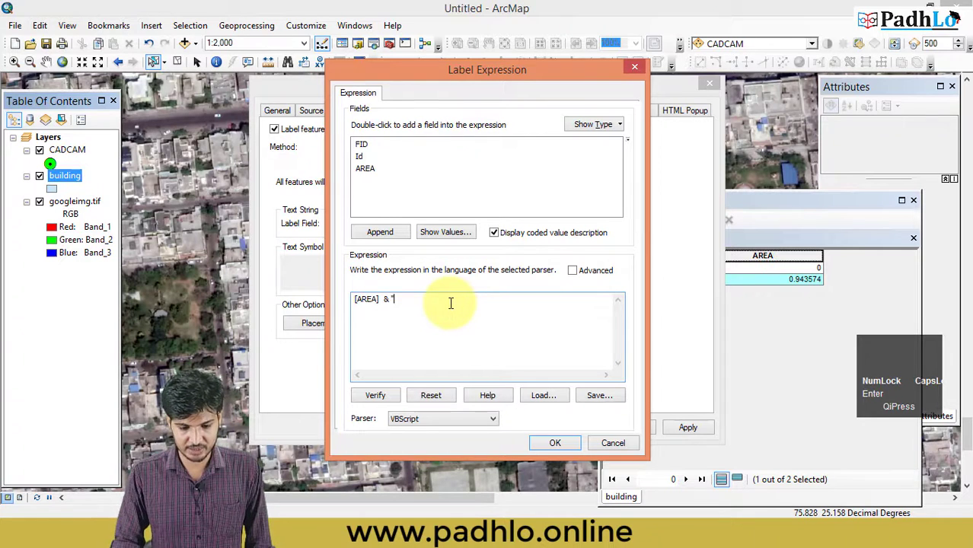
left_click(557, 443)
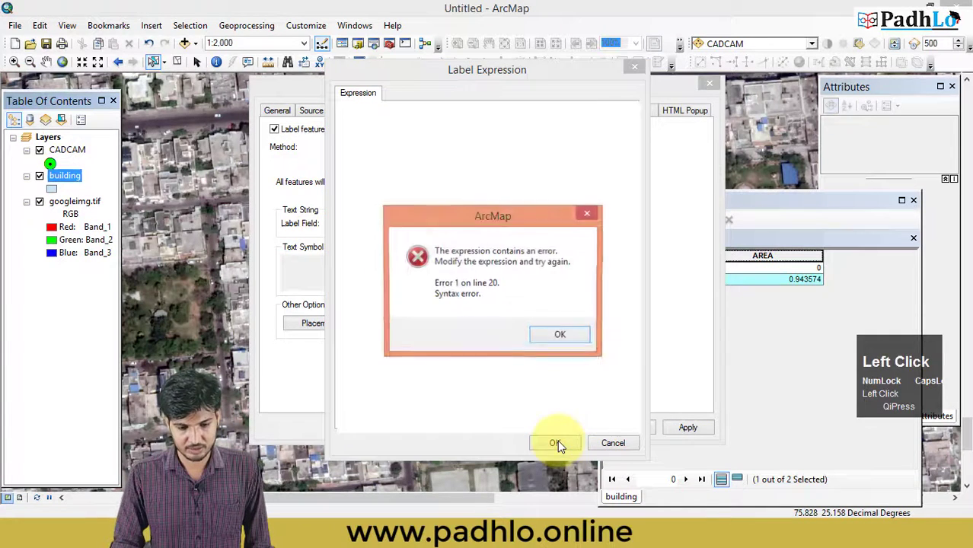
left_click(557, 333)
left_click(613, 443)
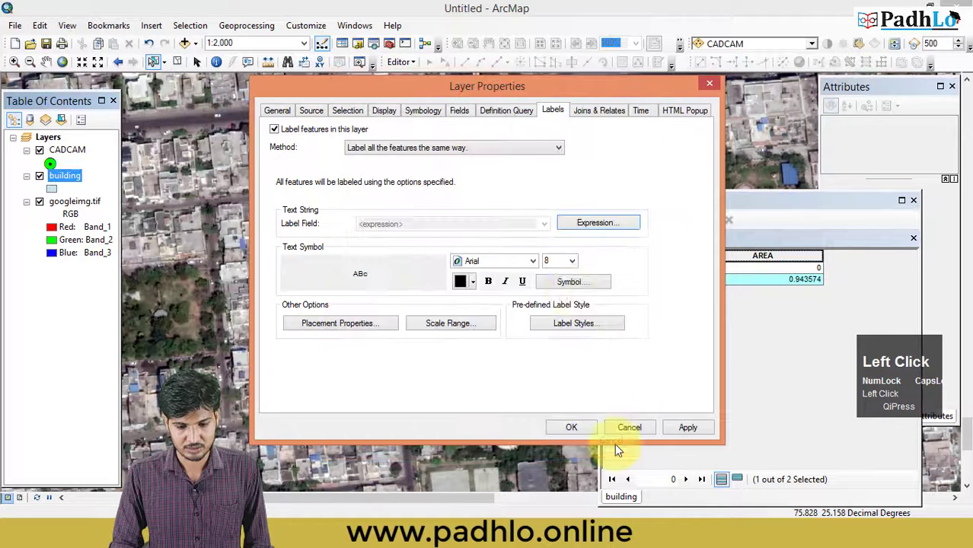
Step: Turn feature labels off in the building layer's properties and turn them back on
left_click(277, 128)
left_click(503, 109)
left_click(564, 111)
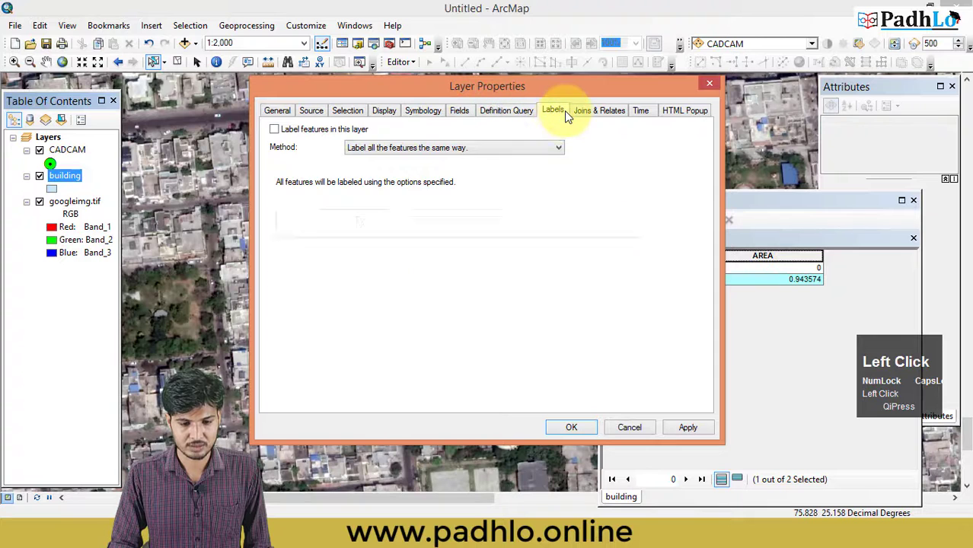
left_click(274, 129)
Step: Replace the building layer's label expression with only the AREA field, and accept the expression
left_click(588, 222)
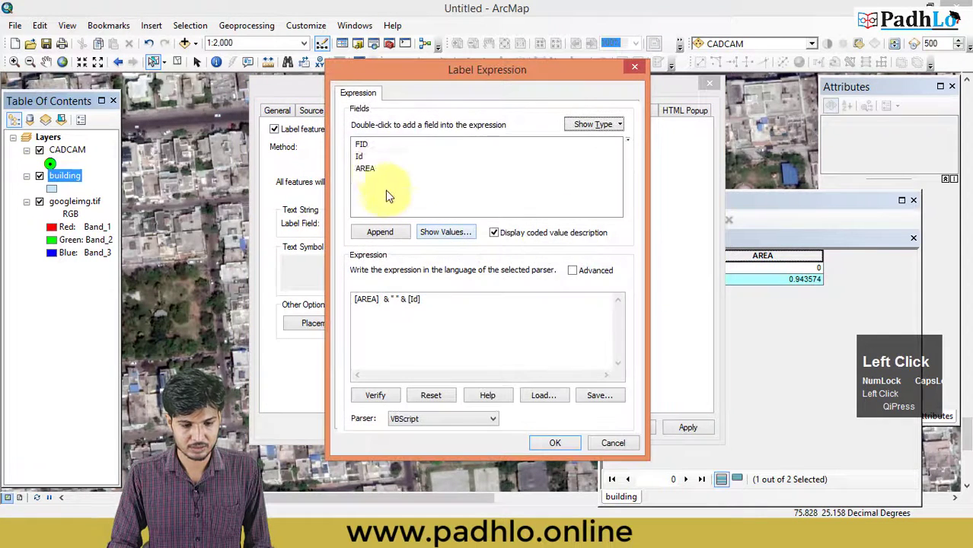
left_click(366, 169)
left_click_drag(426, 301, 310, 303)
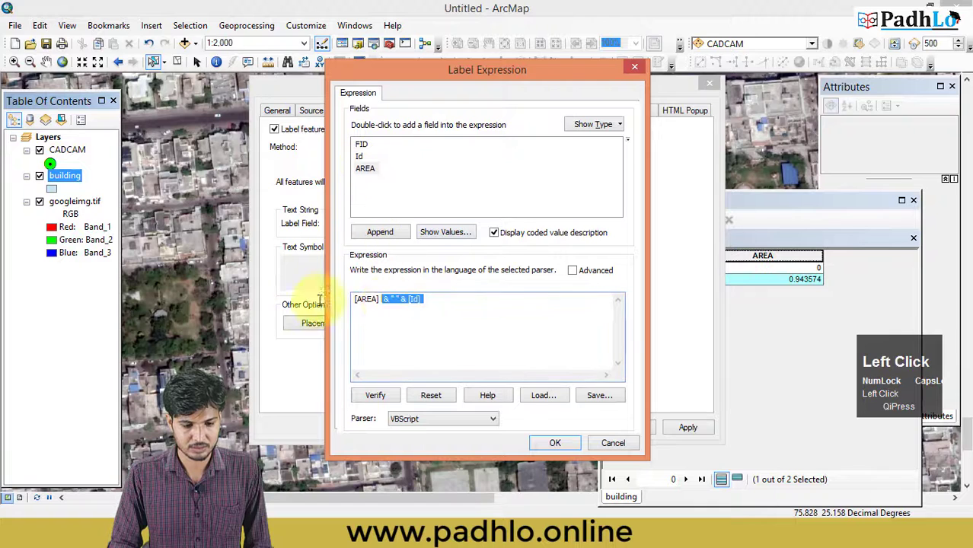
left_click(365, 169)
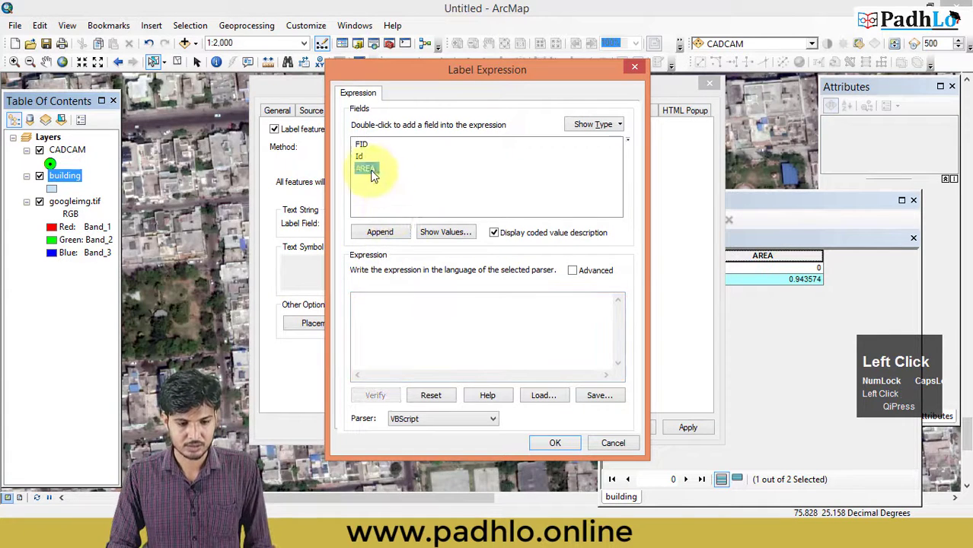
left_click(384, 232)
left_click(565, 445)
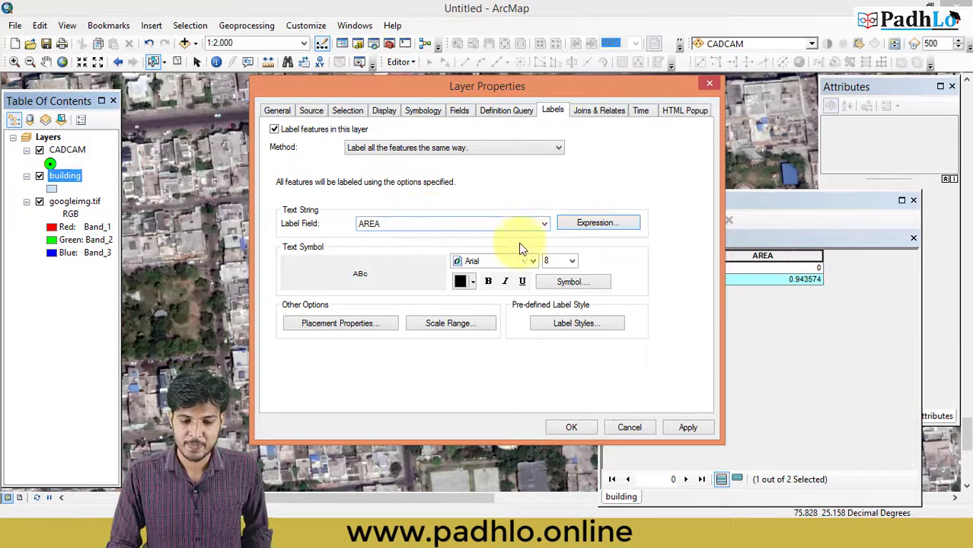
Step: Set the building label text to size 16 and make it bold
left_click(564, 261)
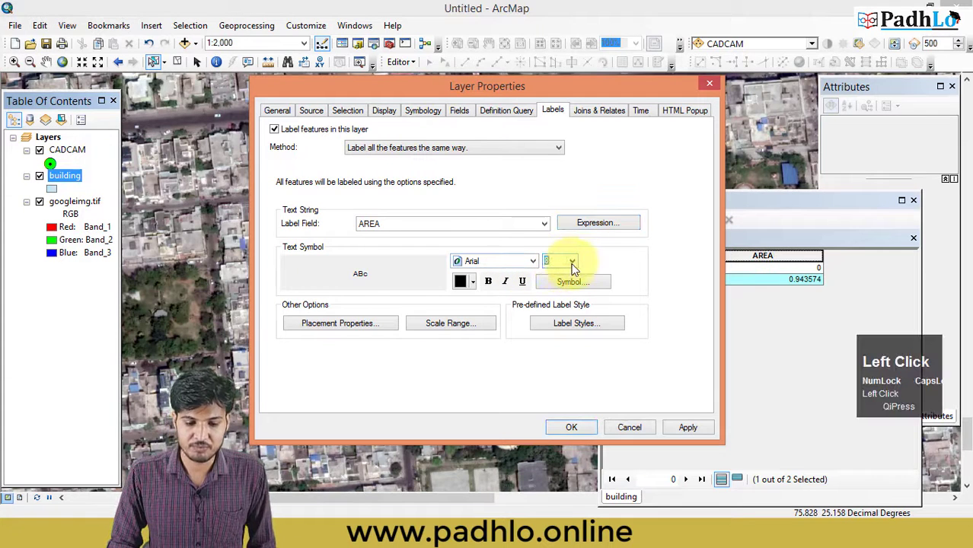
left_click(572, 263)
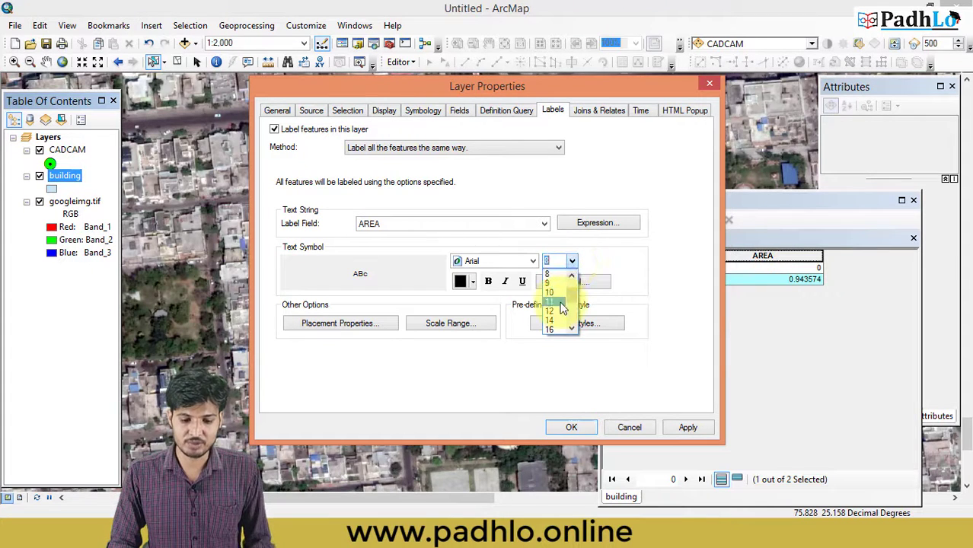
scroll(559, 311, "down", 3)
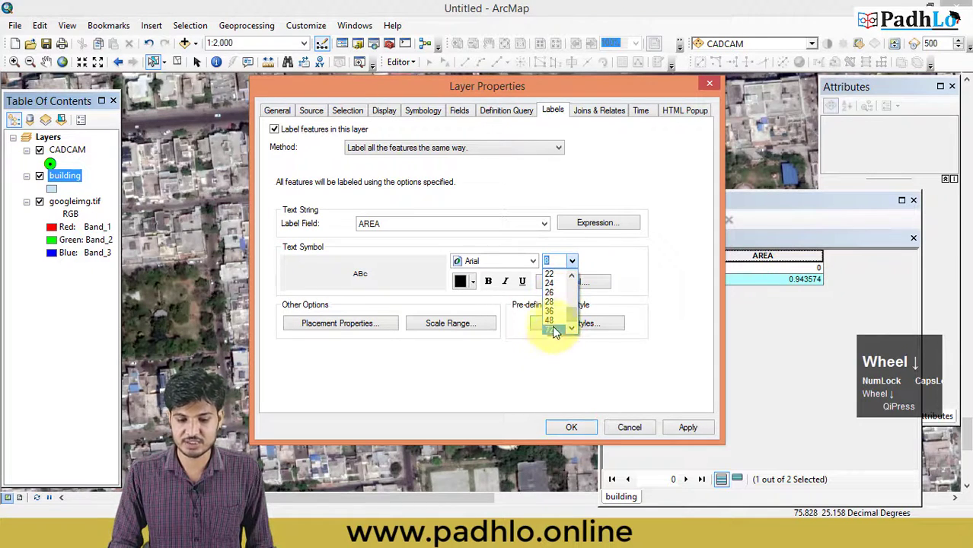
scroll(554, 323, "up", 4)
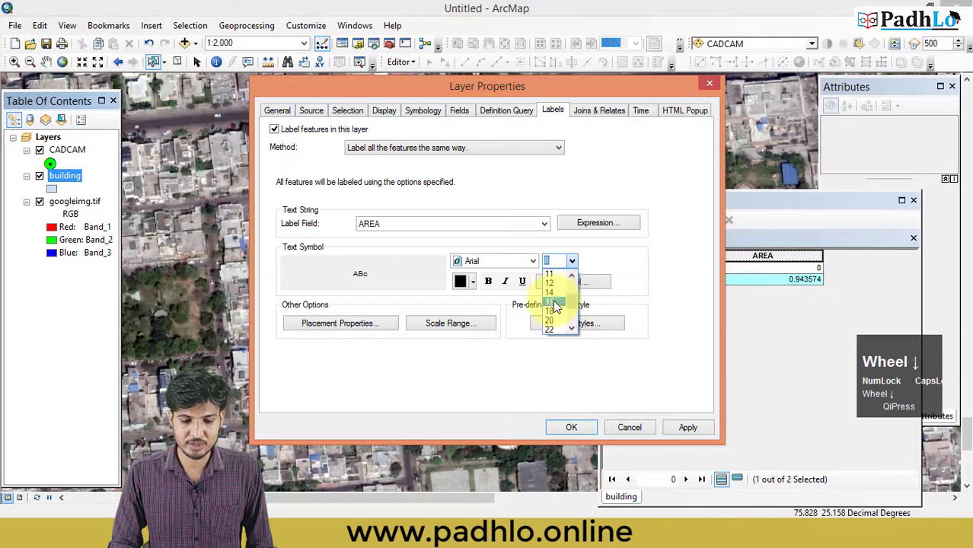
left_click(554, 303)
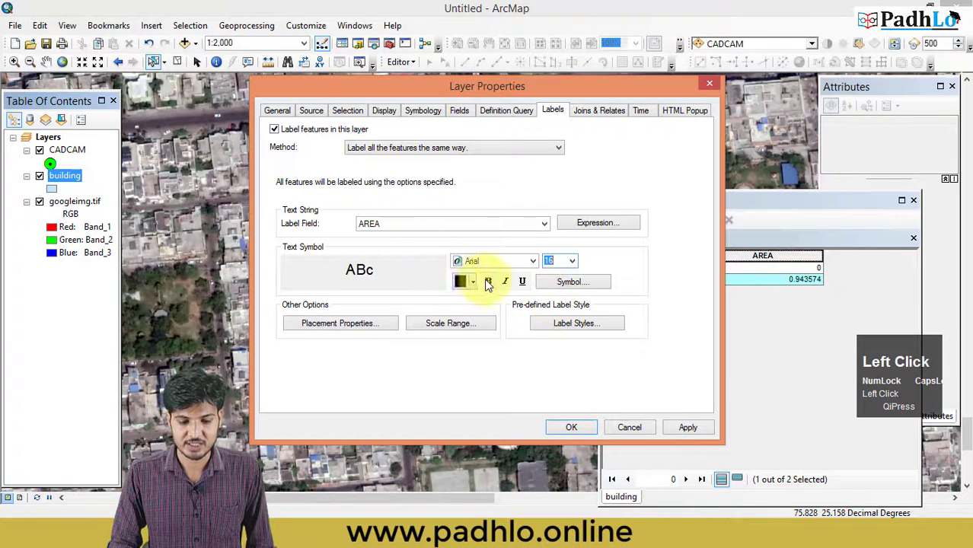
left_click(461, 282)
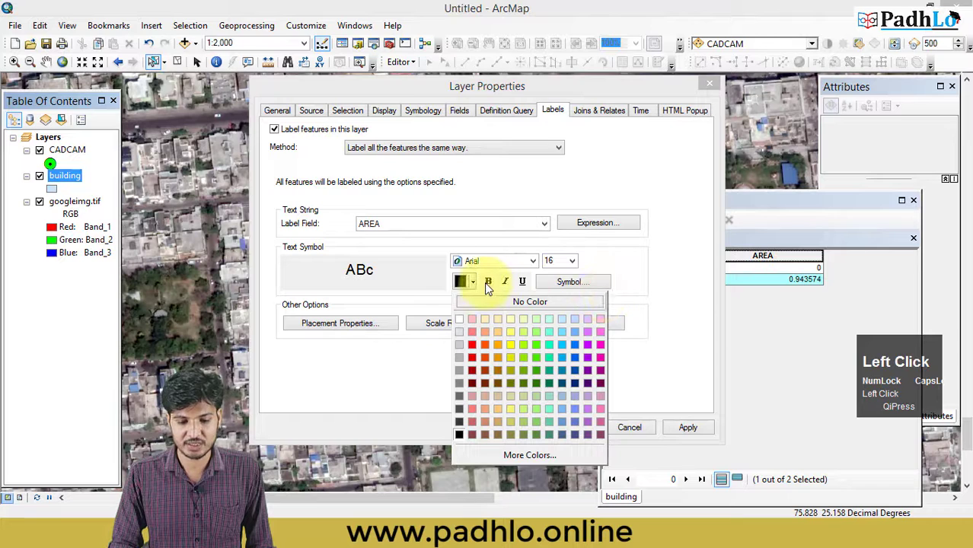
left_click(494, 284)
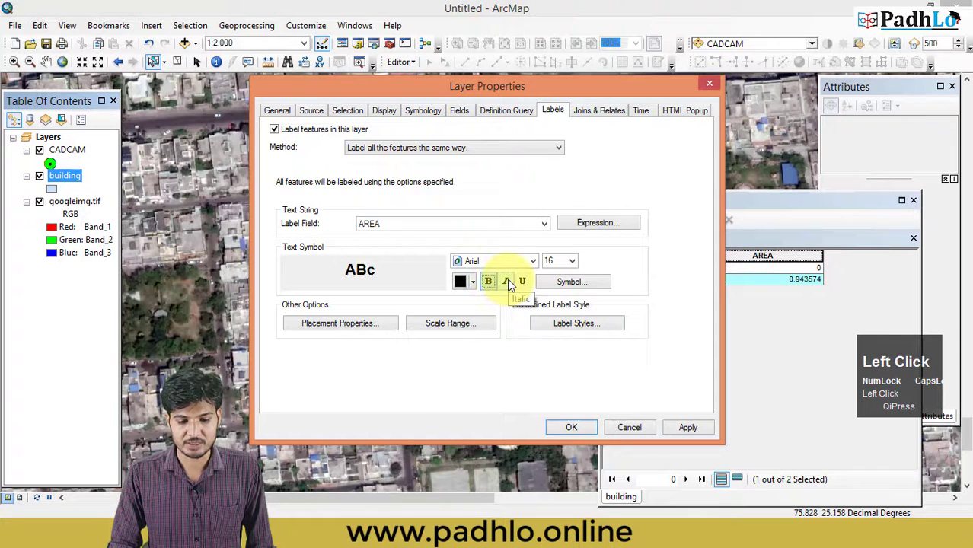
Step: Try several preset text symbols for the building labels, including Subtitle B-Size and Physical Region
left_click(586, 285)
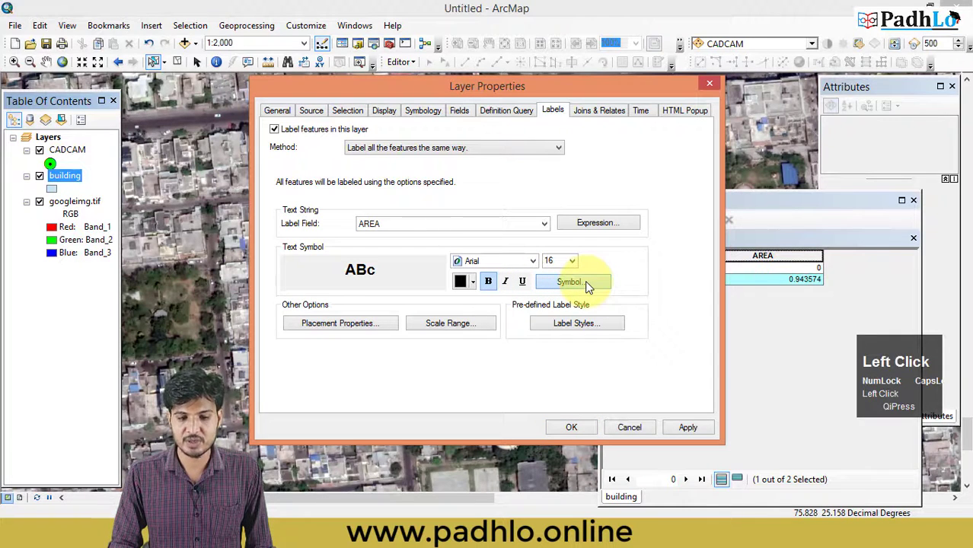
scroll(283, 217, "down", 1)
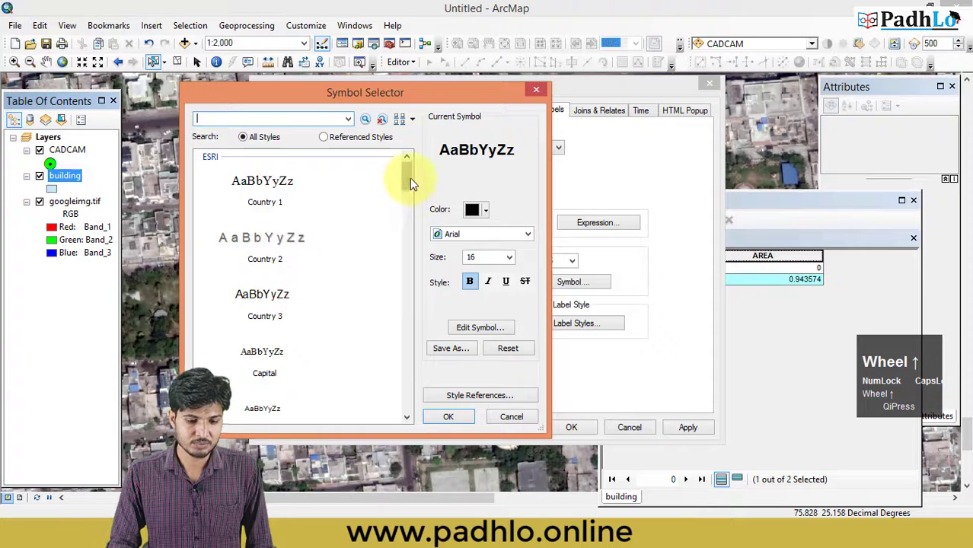
left_click_drag(407, 179, 406, 321)
left_click(269, 187)
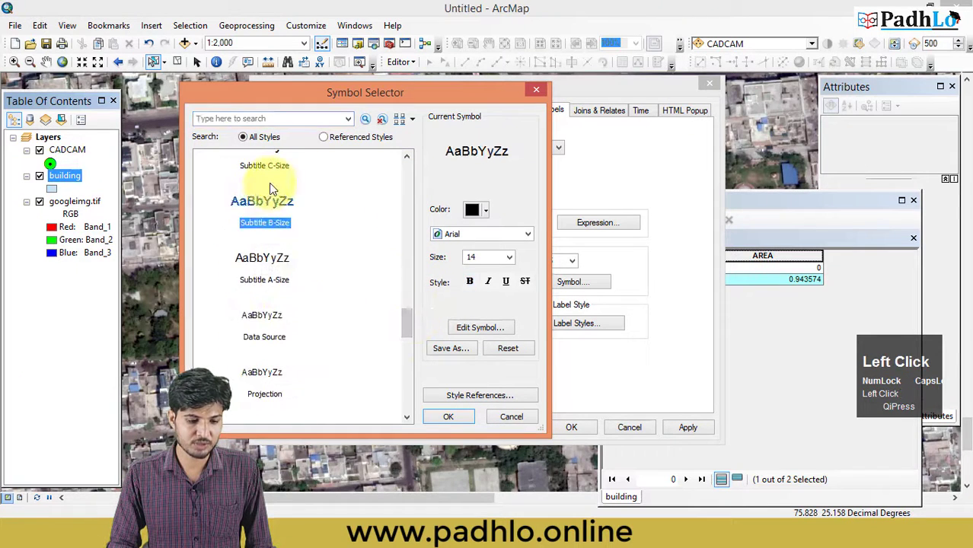
scroll(268, 190, "up", 3)
left_click(268, 191)
scroll(285, 198, "up", 3)
left_click(289, 193)
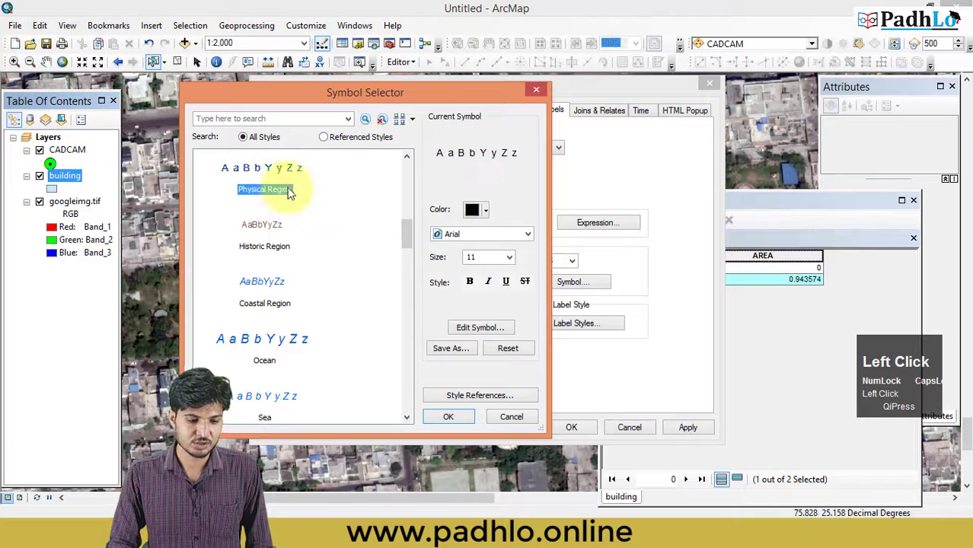
scroll(325, 252, "down", 5)
scroll(304, 259, "down", 5)
scroll(260, 323, "down", 2)
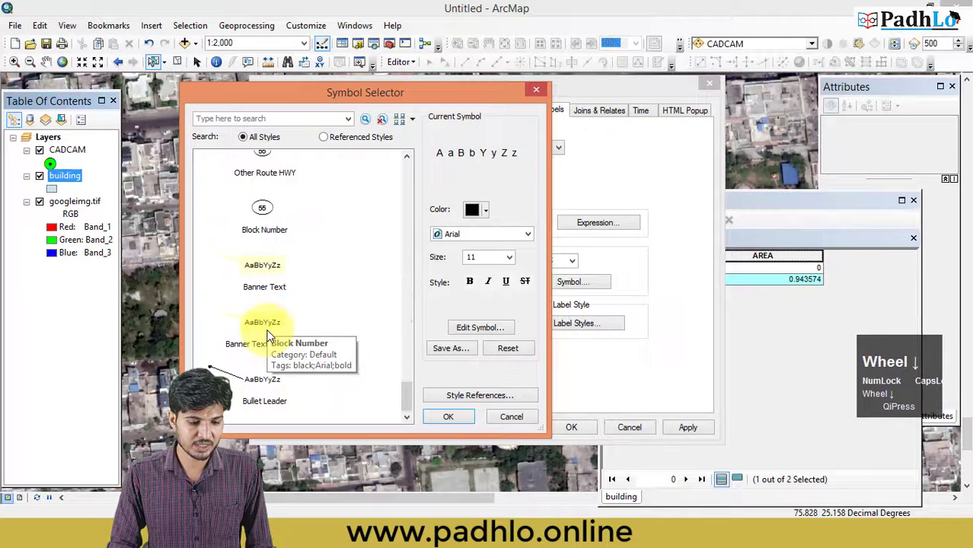
left_click(261, 326)
Step: Choose the Subtitle E-Size preset as the building label symbol and accept it
scroll(261, 326, "up", 10)
left_click(261, 196)
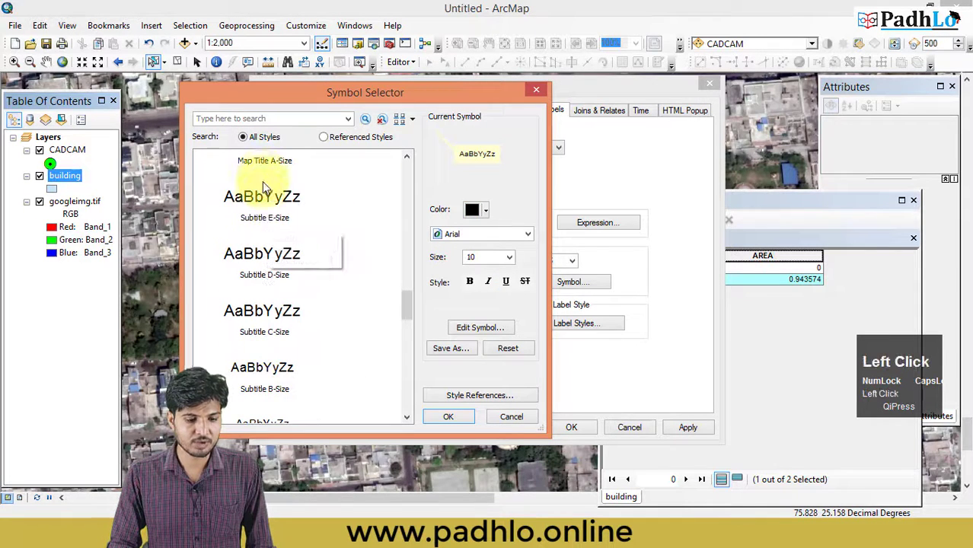
left_click(448, 416)
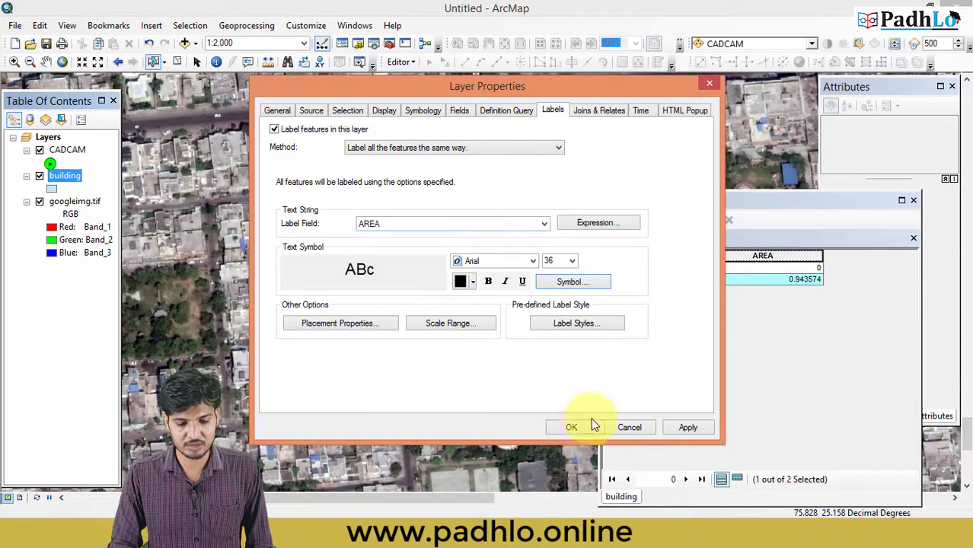
Step: Restrict the building labels' placement to inside the polygon only, and accept the placement properties
left_click(329, 329)
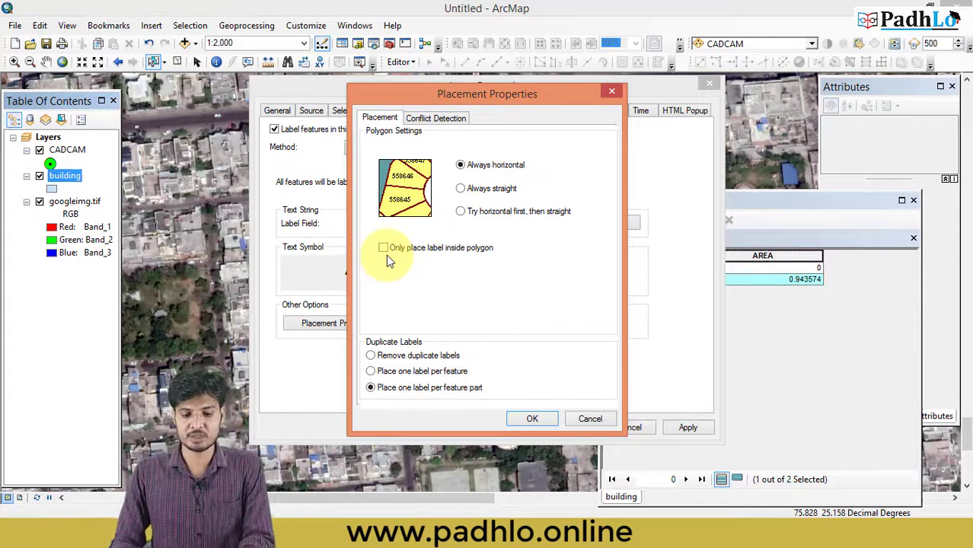
left_click(384, 248)
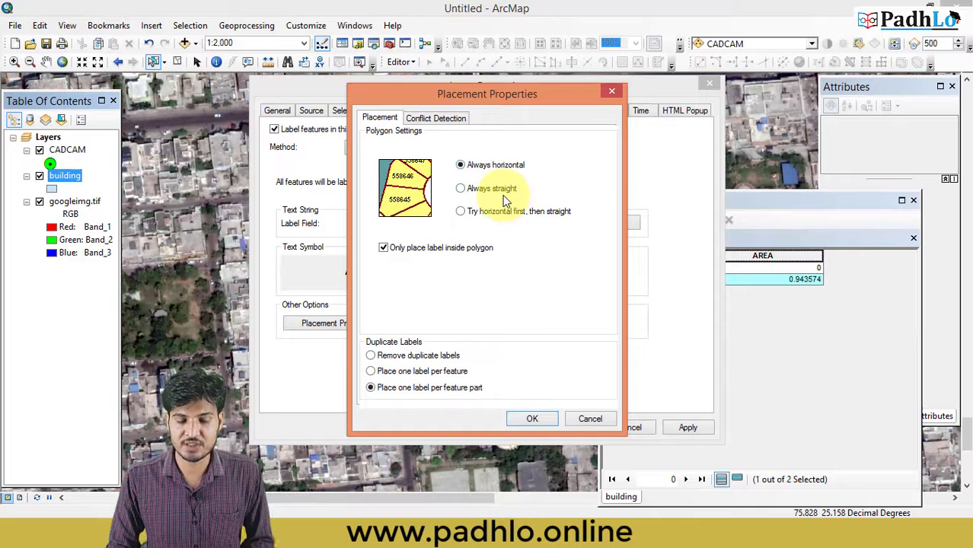
left_click(429, 121)
left_click(378, 118)
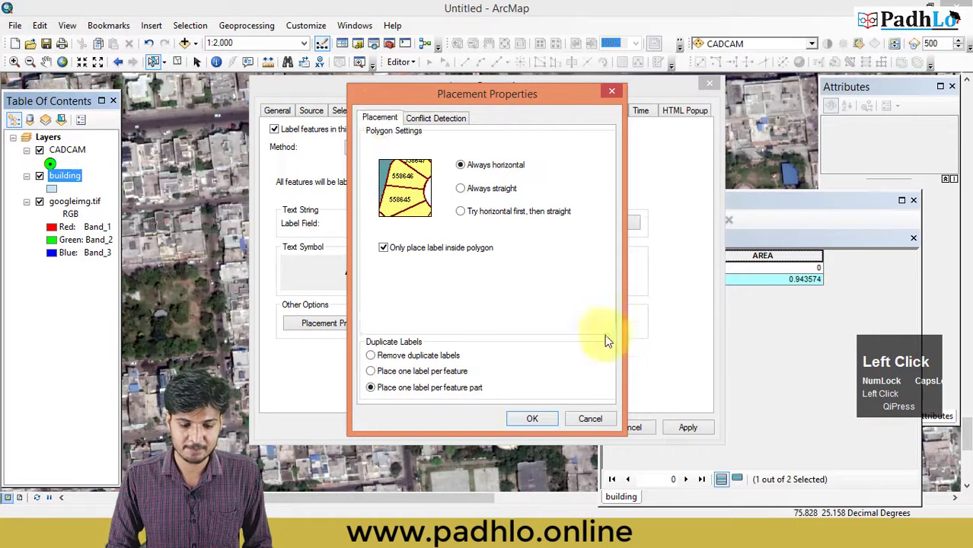
left_click(531, 420)
Step: Review the label scale range and predefined label styles, and apply the label settings to the building layer
left_click(449, 324)
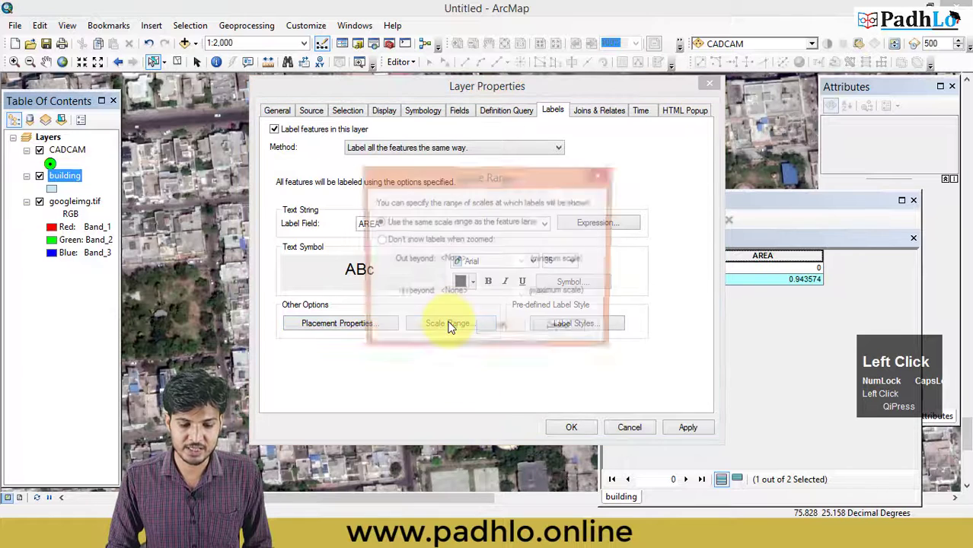
left_click(599, 179)
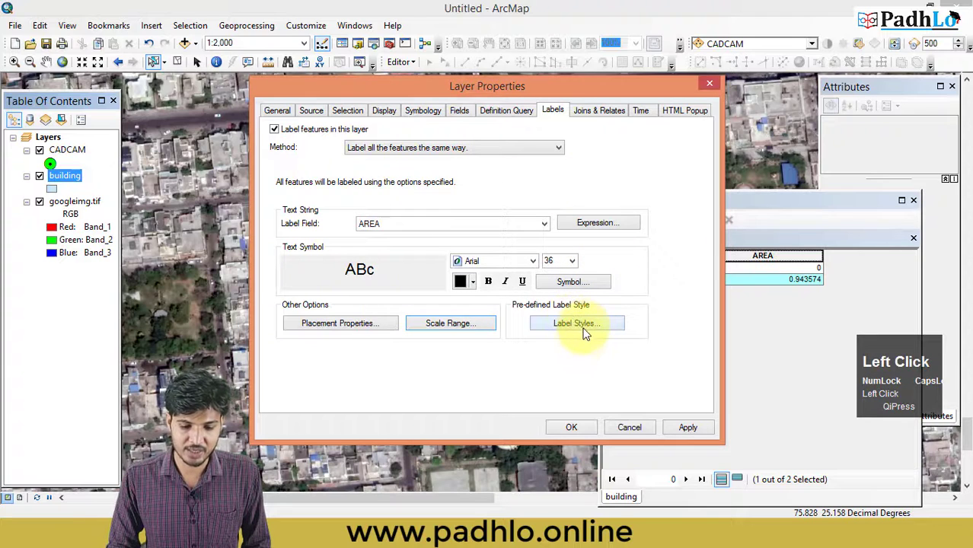
left_click(585, 332)
scroll(430, 243, "down", 4)
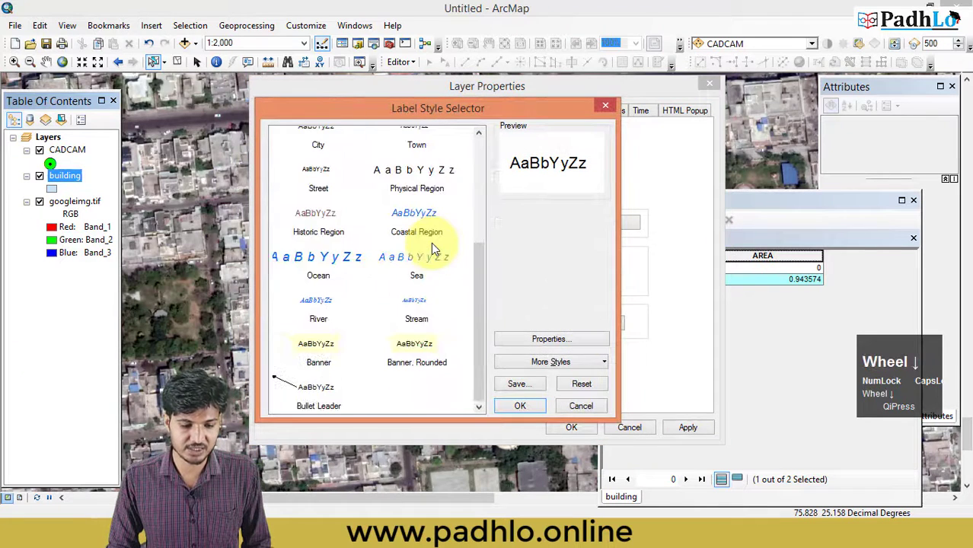
scroll(431, 244, "up", 4)
left_click(605, 108)
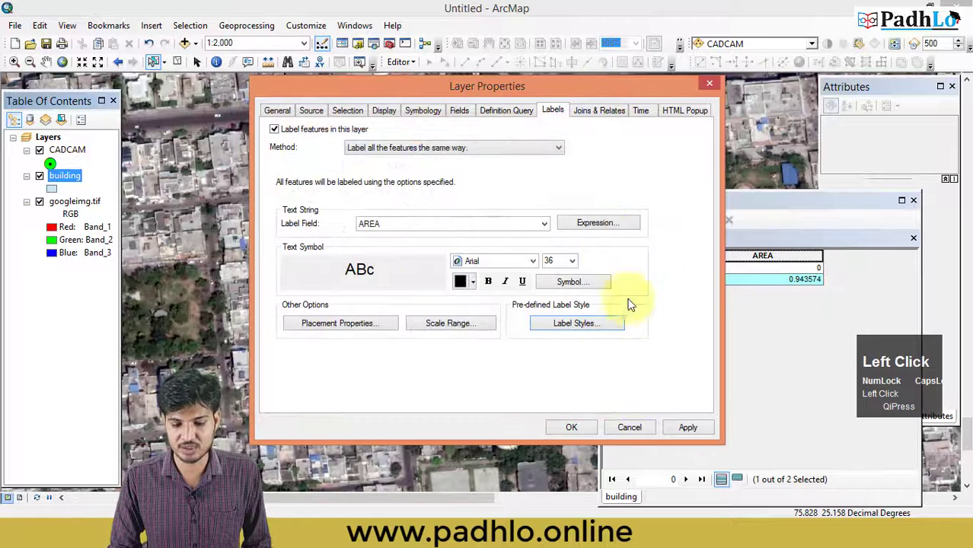
left_click(687, 429)
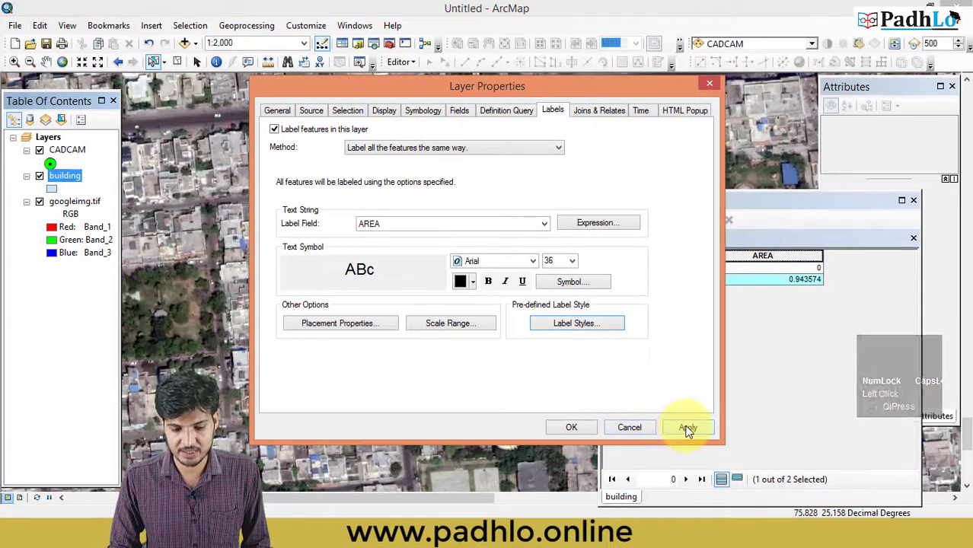
left_click(564, 433)
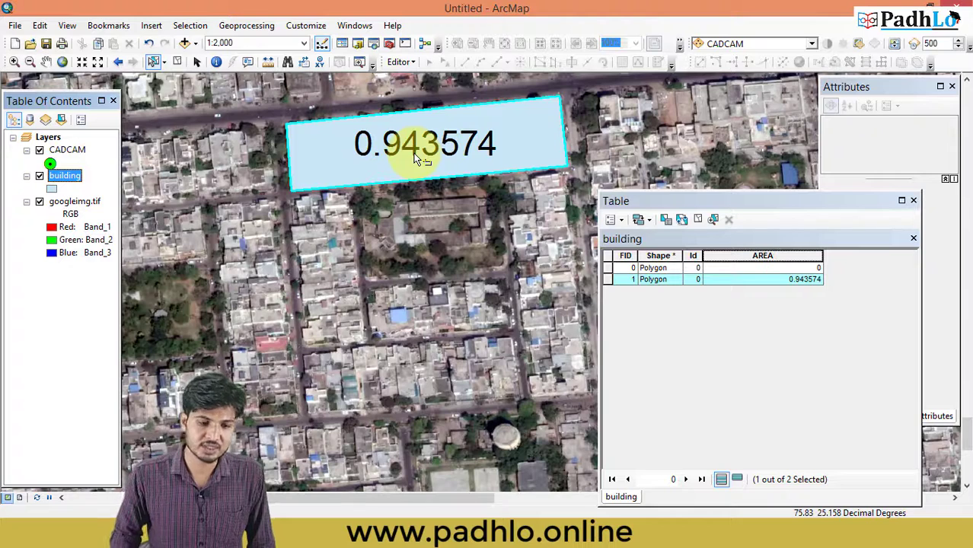
Step: Toggle the building layer's labels off and on again directly on the map
right_click(63, 175)
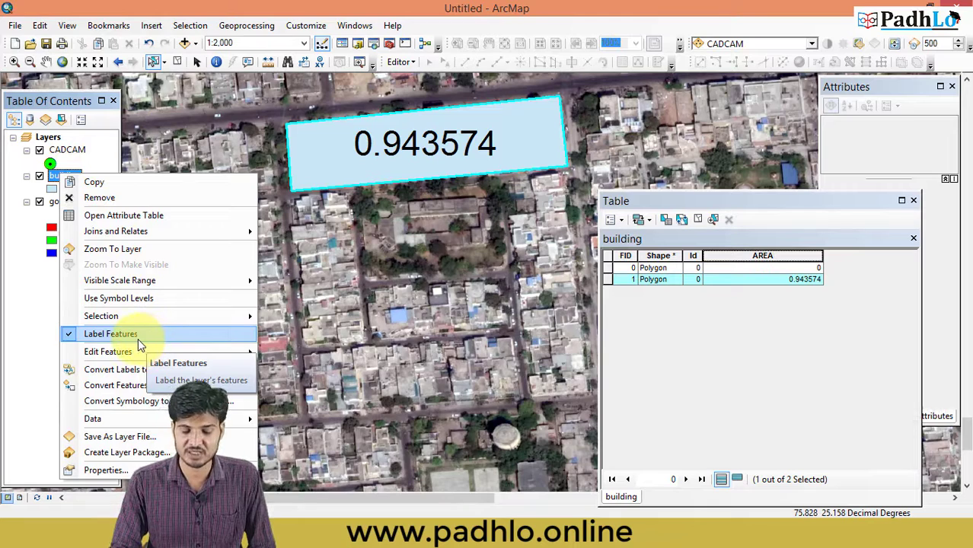
left_click(138, 337)
right_click(66, 175)
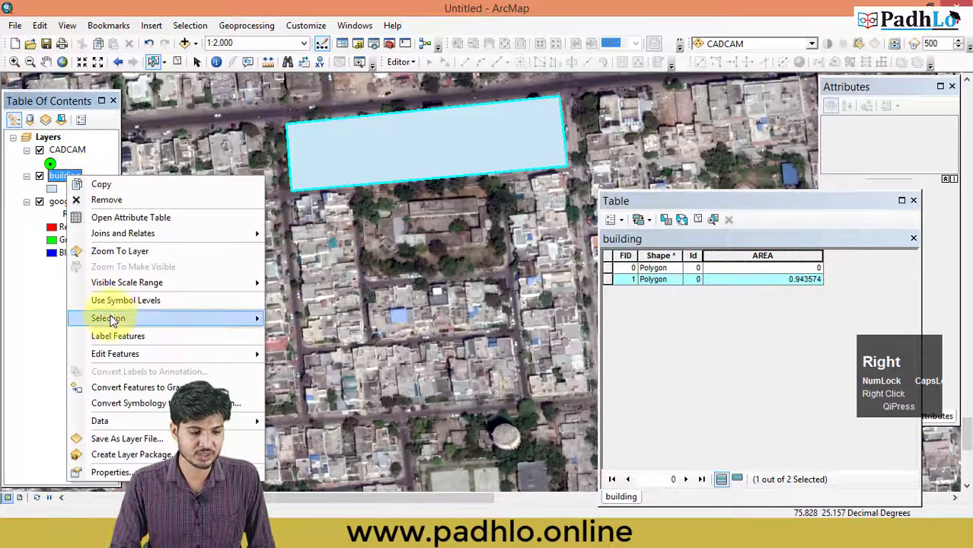
left_click(105, 334)
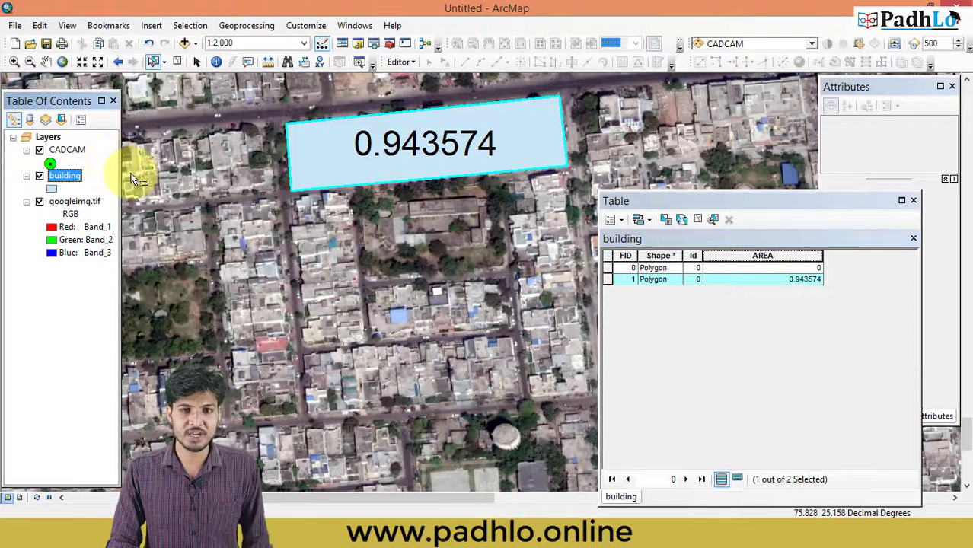
Step: View the CADCAM layer's attribute table, and close the table window
left_click(67, 152)
right_click(67, 152)
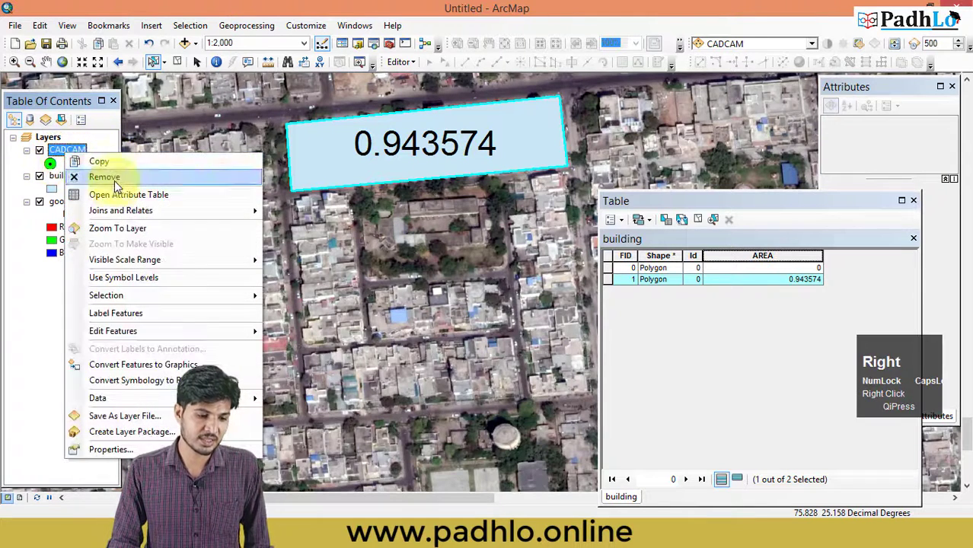
left_click(123, 196)
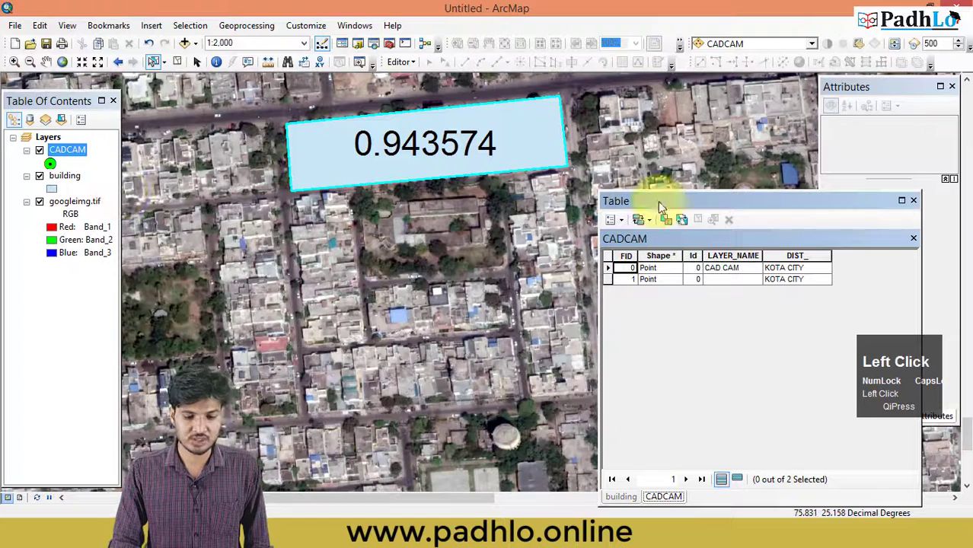
left_click(913, 202)
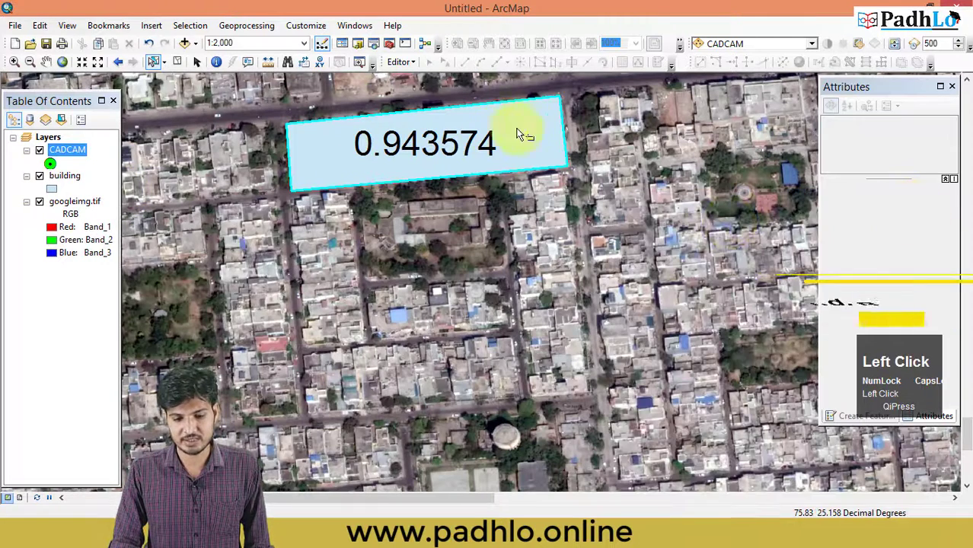